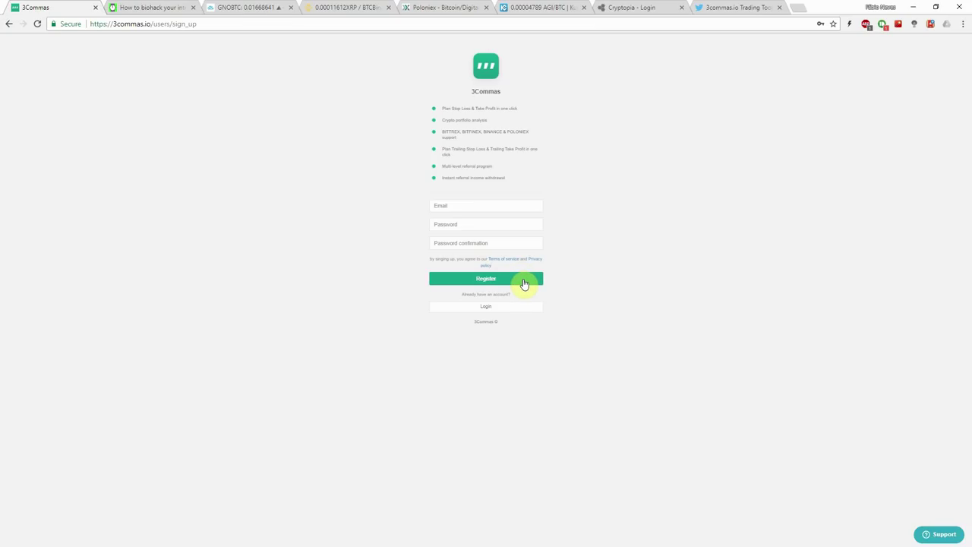
Log in to 3Commas, look over the dashboard, and close the Help Center tab.
{"action": "left_click", "coordinate": [487, 309]}
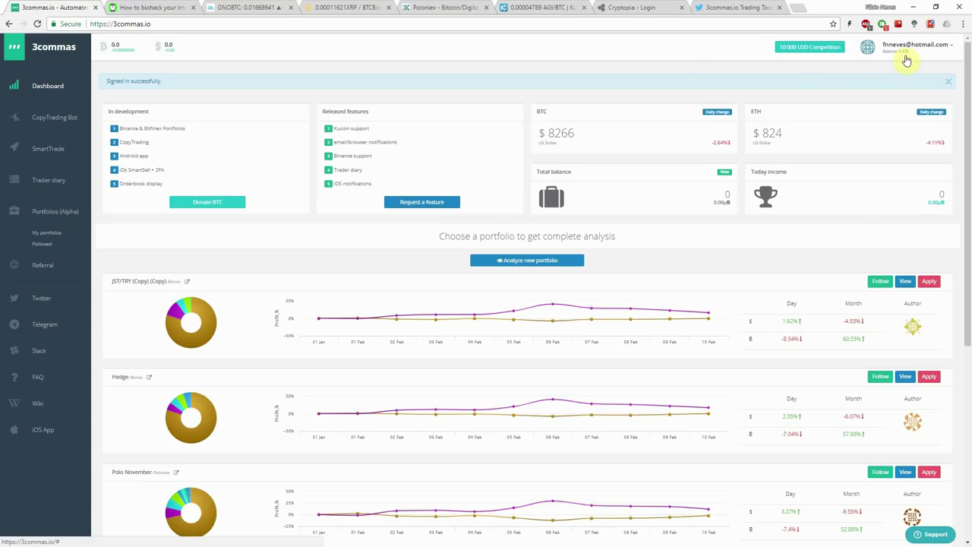
{"action": "left_click", "coordinate": [942, 48]}
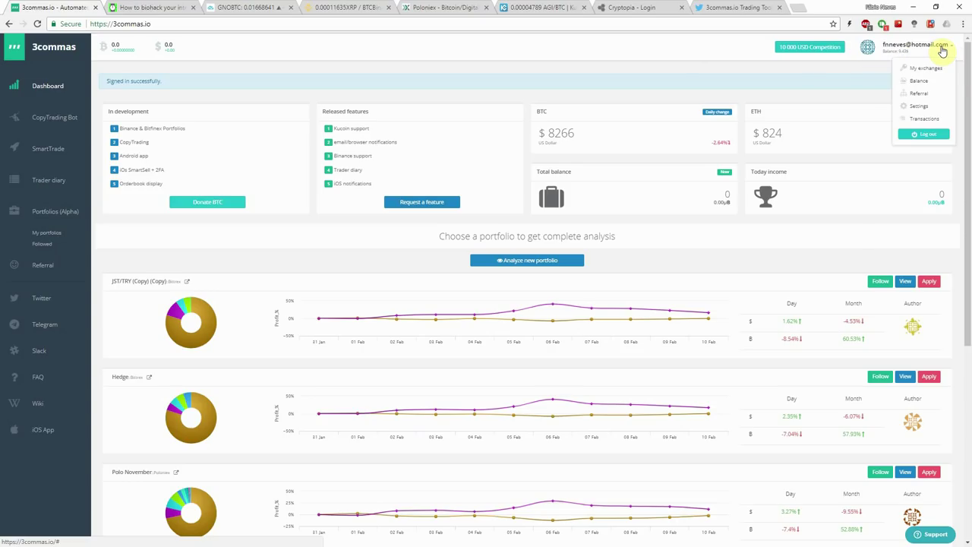
{"action": "left_click", "coordinate": [816, 107]}
{"action": "scroll", "coordinate": [486, 228], "scroll_direction": "down", "scroll_amount": 5}
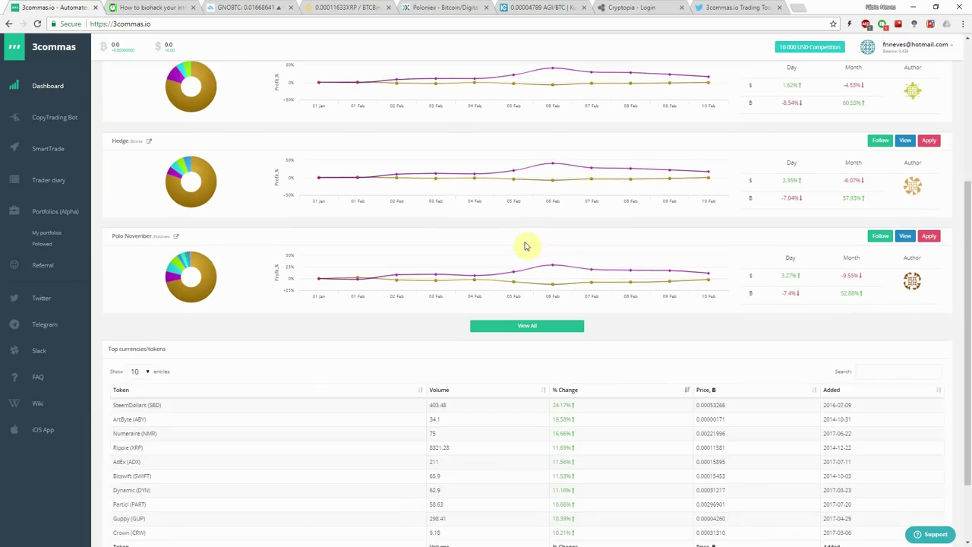
{"action": "scroll", "coordinate": [561, 292], "scroll_direction": "up", "scroll_amount": 5}
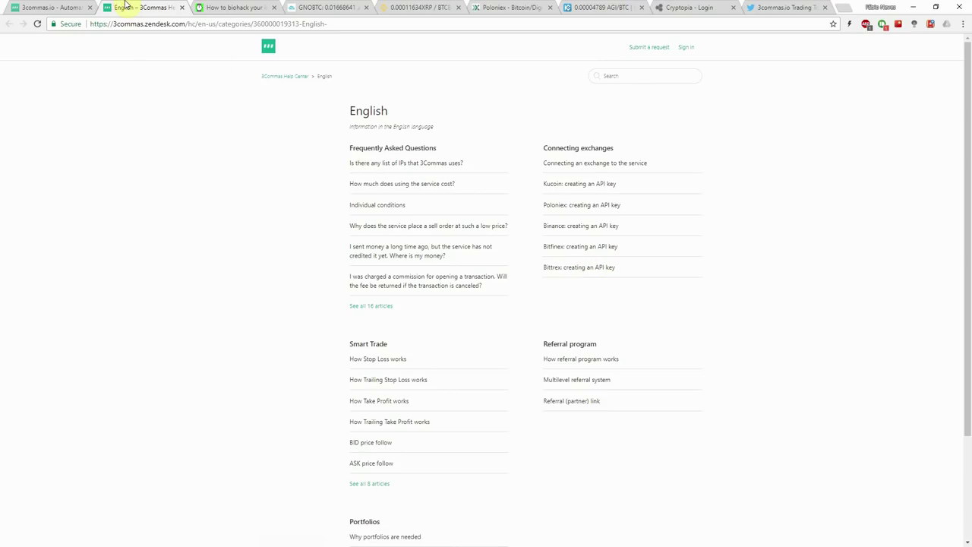
{"action": "left_click", "coordinate": [182, 7]}
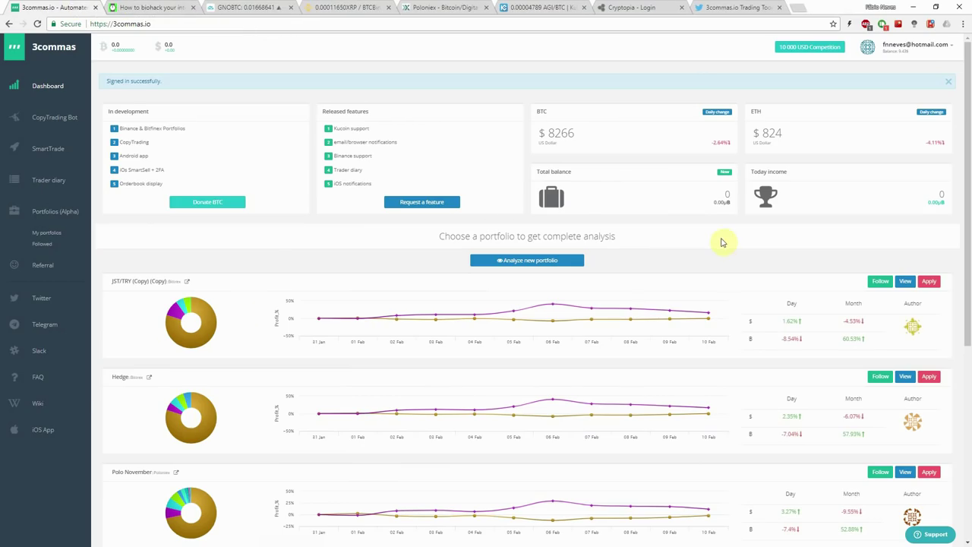
Start a new exchange connection from My exchanges with Kucoin Account as the type.
{"action": "left_click", "coordinate": [900, 55]}
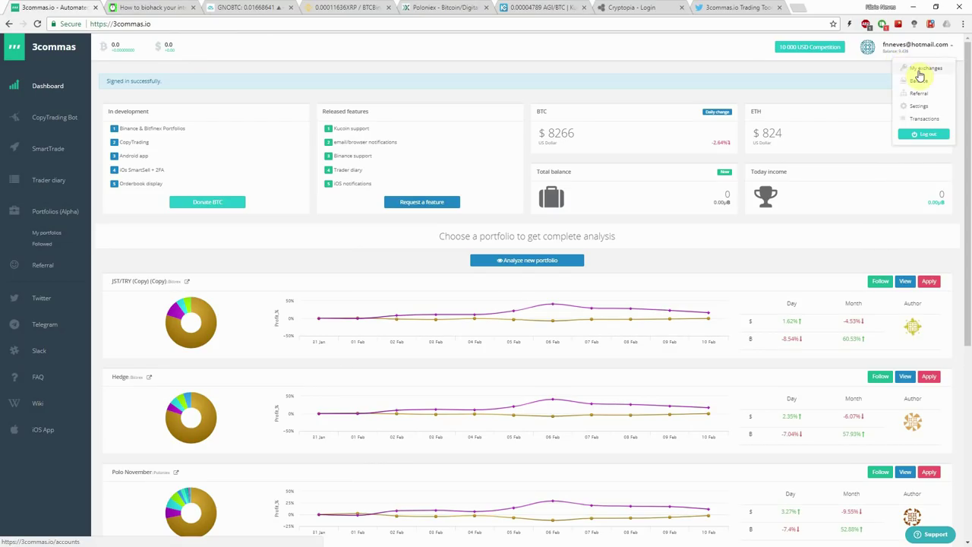
{"action": "left_click", "coordinate": [921, 73]}
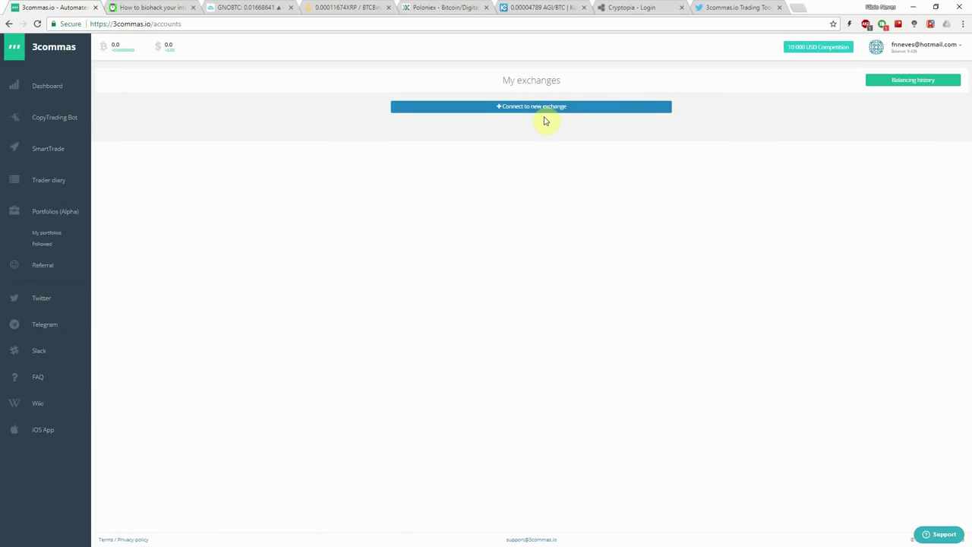
{"action": "left_click", "coordinate": [489, 111]}
{"action": "left_click", "coordinate": [140, 148]}
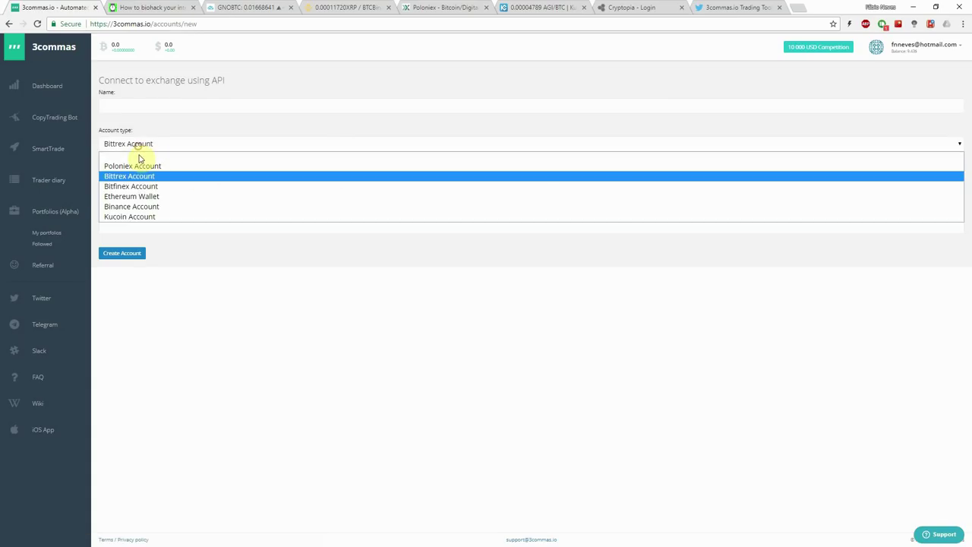
{"action": "left_click", "coordinate": [130, 217]}
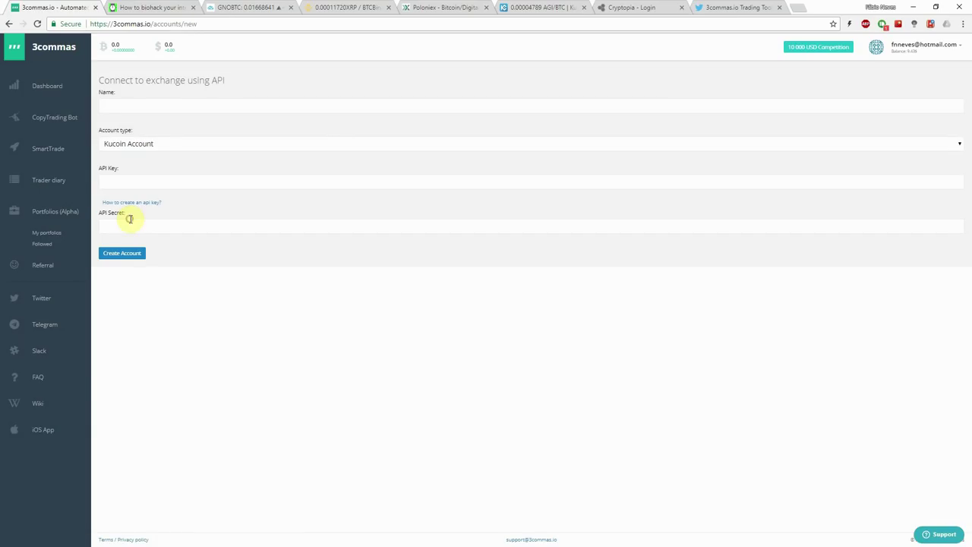
Name the connection 'Kucoin Test', paste its API key and secret, and create the account.
{"action": "left_click", "coordinate": [128, 107]}
{"action": "type", "text": "Kucoin Test"}
{"action": "left_click", "coordinate": [135, 177]}
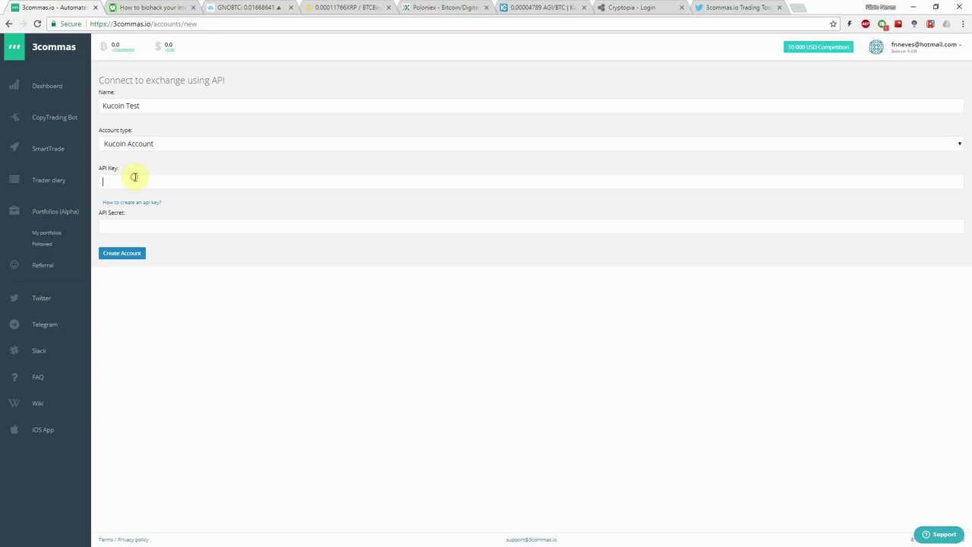
{"action": "key", "text": "ctrl+v"}
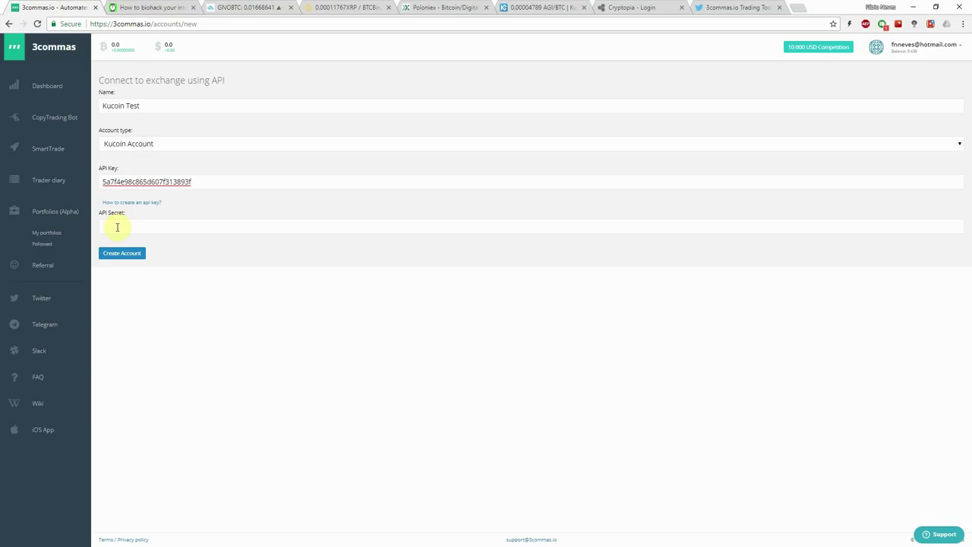
{"action": "left_click", "coordinate": [117, 225]}
{"action": "left_click", "coordinate": [173, 229]}
{"action": "key", "text": "ctrl+v"}
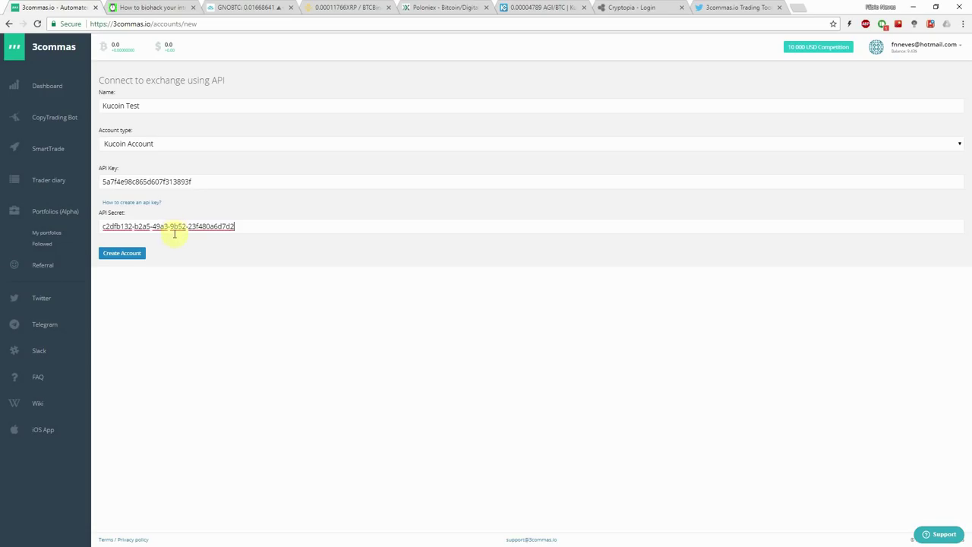
{"action": "left_click", "coordinate": [122, 258]}
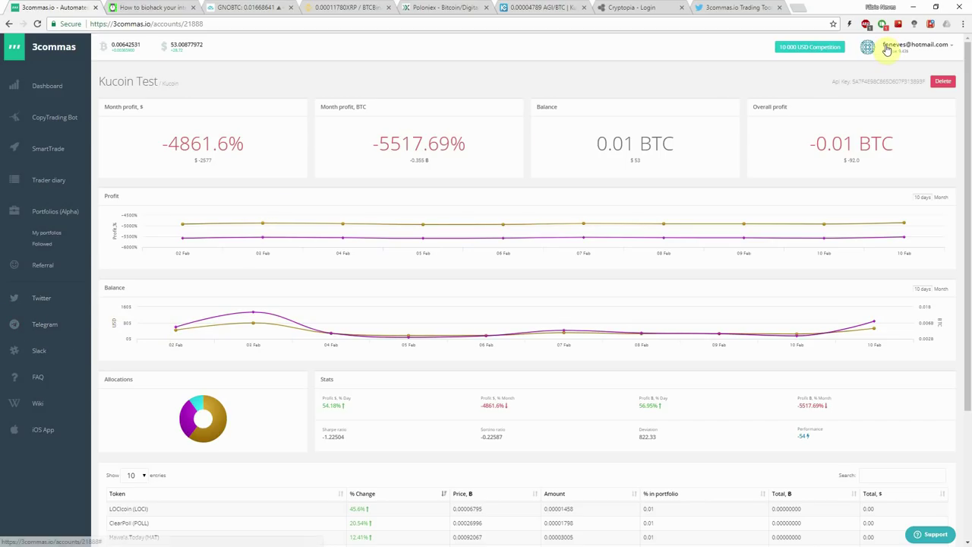
Review the Kucoin Test account page with its 0.01 BTC balance, then go to SmartTrade.
{"action": "left_click", "coordinate": [64, 89]}
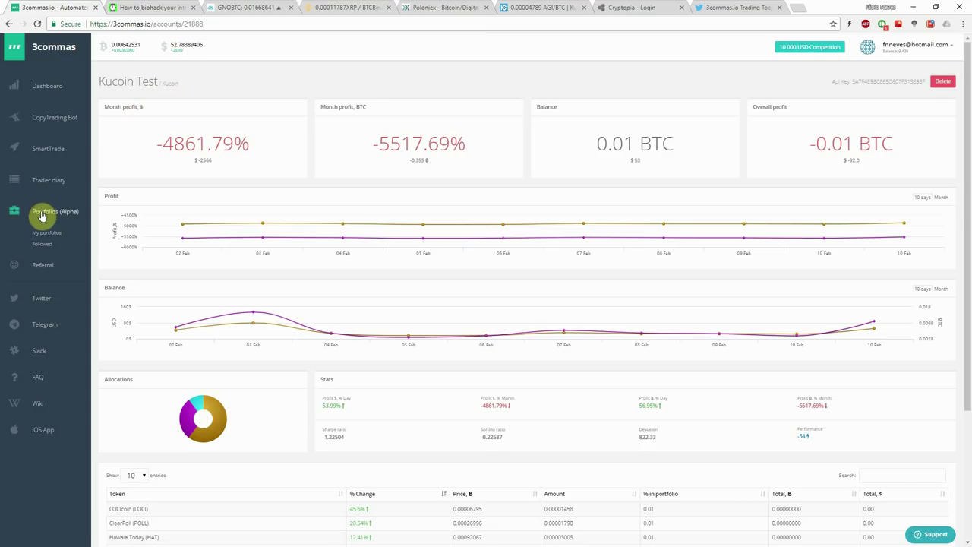
{"action": "left_click", "coordinate": [895, 48]}
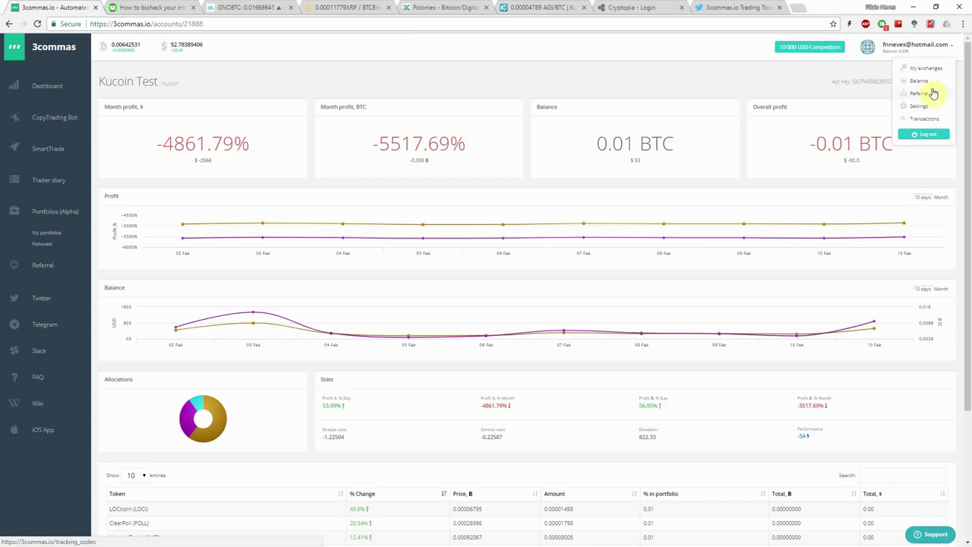
{"action": "left_click", "coordinate": [740, 79]}
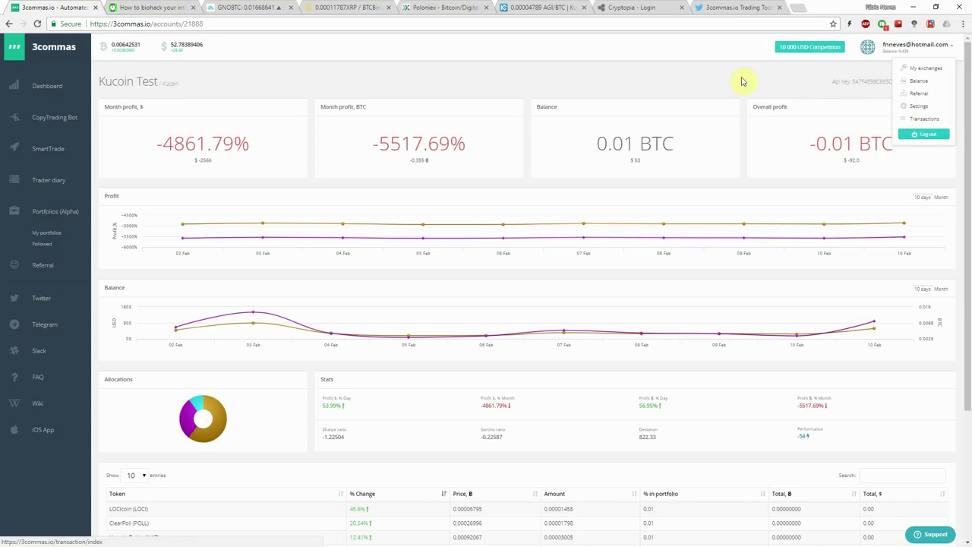
{"action": "left_click", "coordinate": [47, 150]}
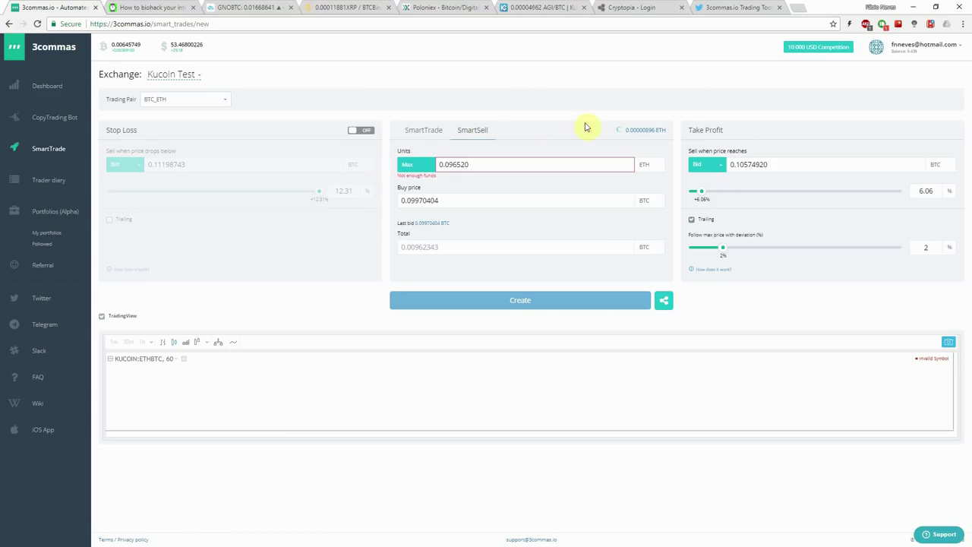
On the SmartSell form, paste 0.00005265 as the buy price.
{"action": "left_click", "coordinate": [438, 135]}
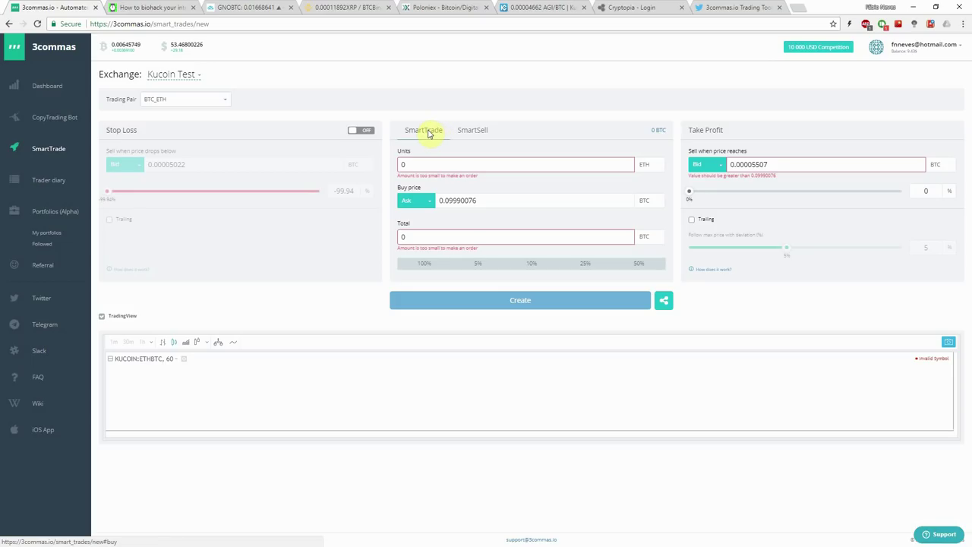
{"action": "left_click", "coordinate": [467, 133]}
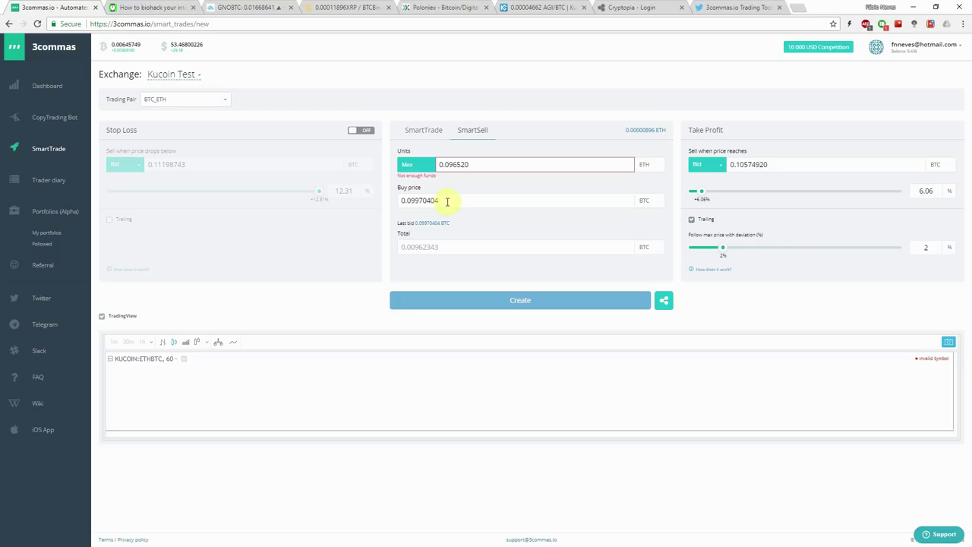
{"action": "left_click_drag", "start_coordinate": [447, 200], "coordinate": [375, 205]}
{"action": "type", "text": "0.00005265"}
Switch the trading pair to BTC_AGI by searching 'agi', then select the buy price field.
{"action": "left_click", "coordinate": [189, 101]}
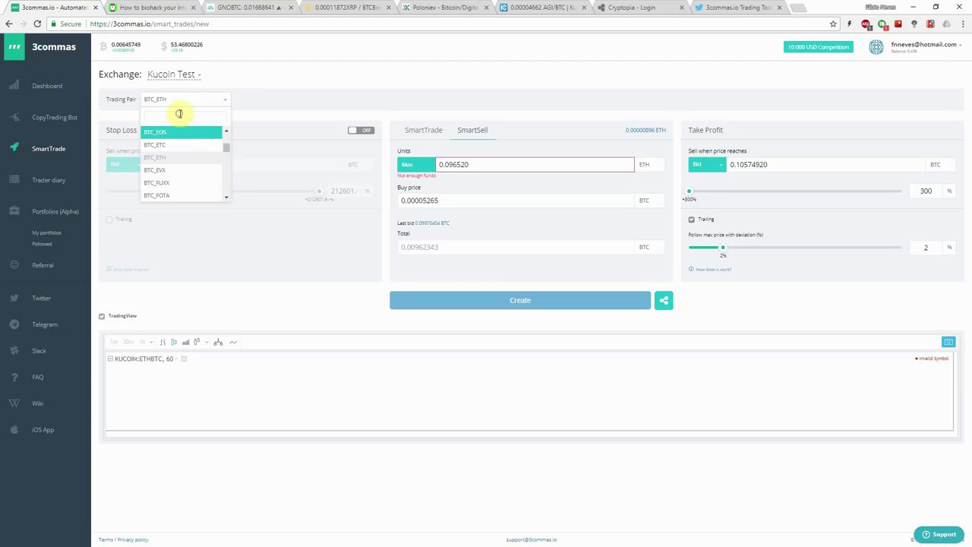
{"action": "left_click", "coordinate": [181, 78]}
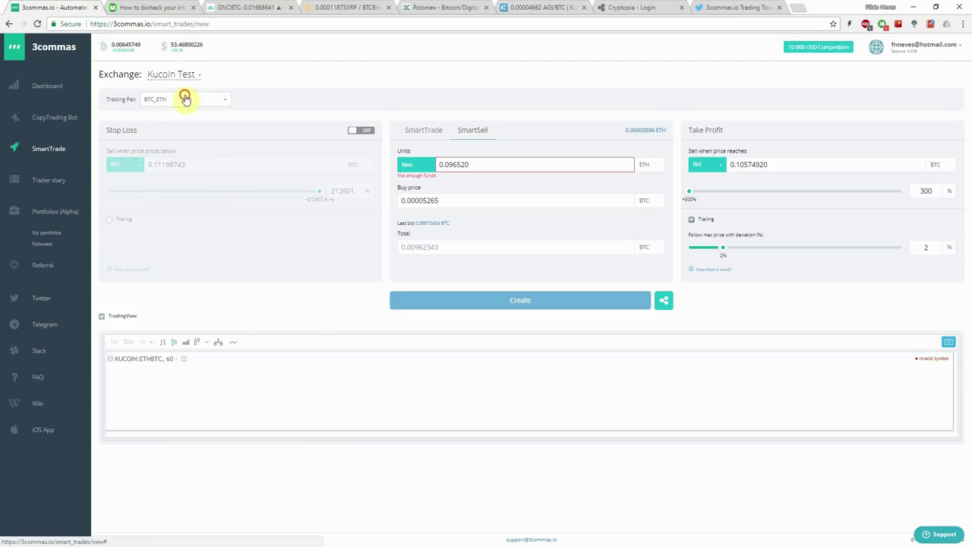
{"action": "left_click", "coordinate": [184, 100]}
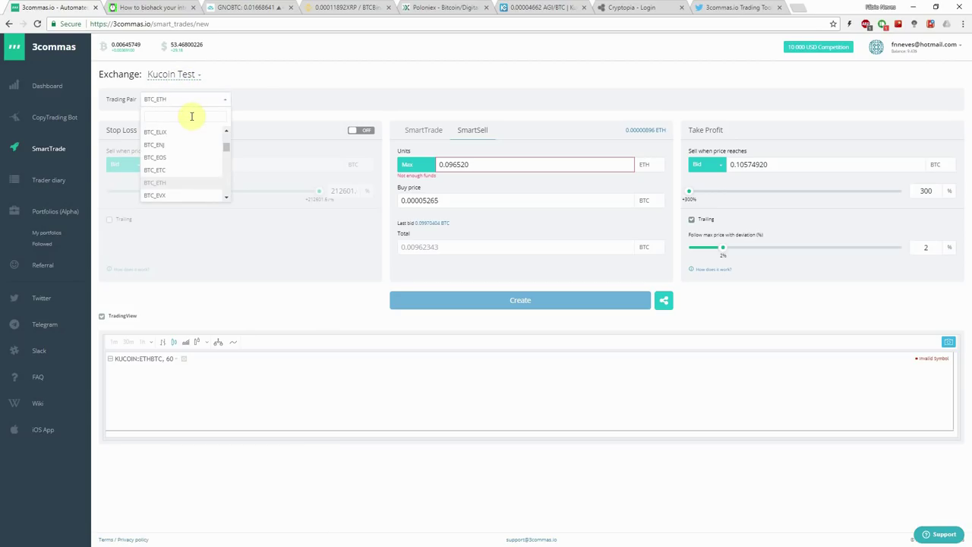
{"action": "type", "text": "agi"}
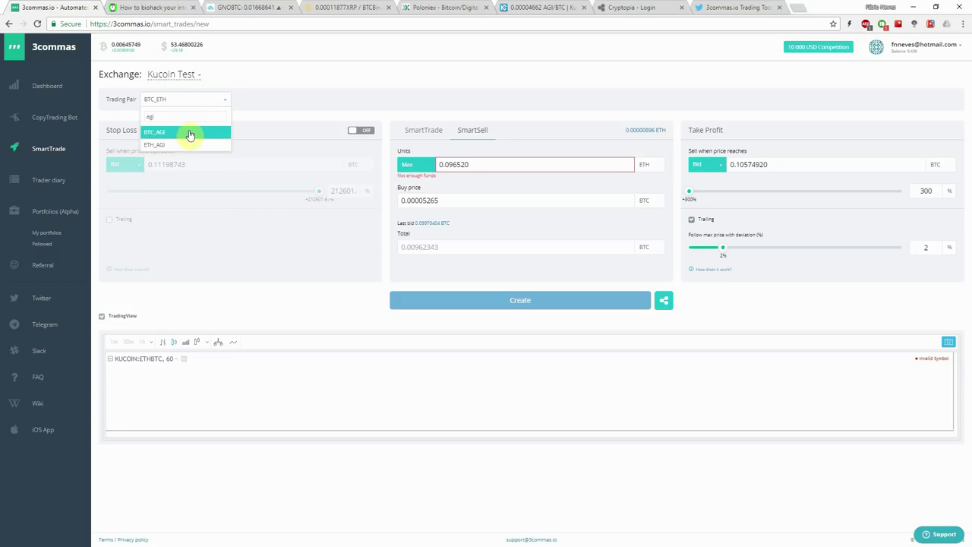
{"action": "left_click", "coordinate": [189, 134]}
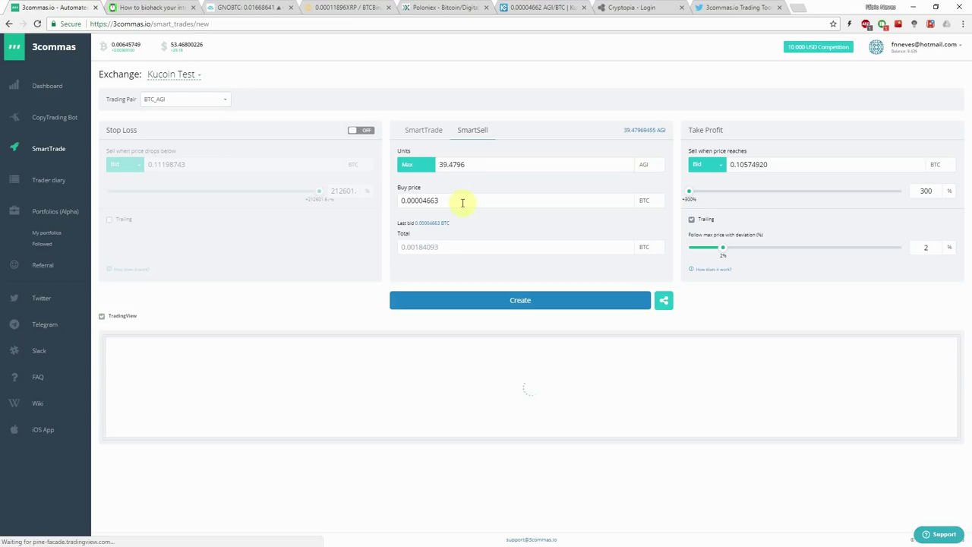
{"action": "left_click_drag", "start_coordinate": [453, 199], "coordinate": [367, 202]}
Enter buy price 0.00005265 and use the full 39.4796 AGI balance as units.
{"action": "type", "text": "0.00005265"}
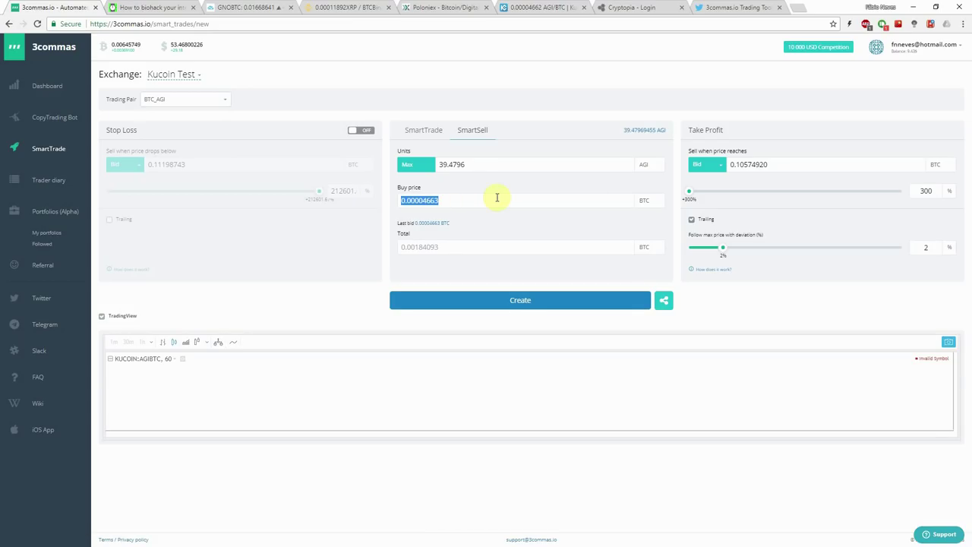
{"action": "left_click", "coordinate": [479, 164]}
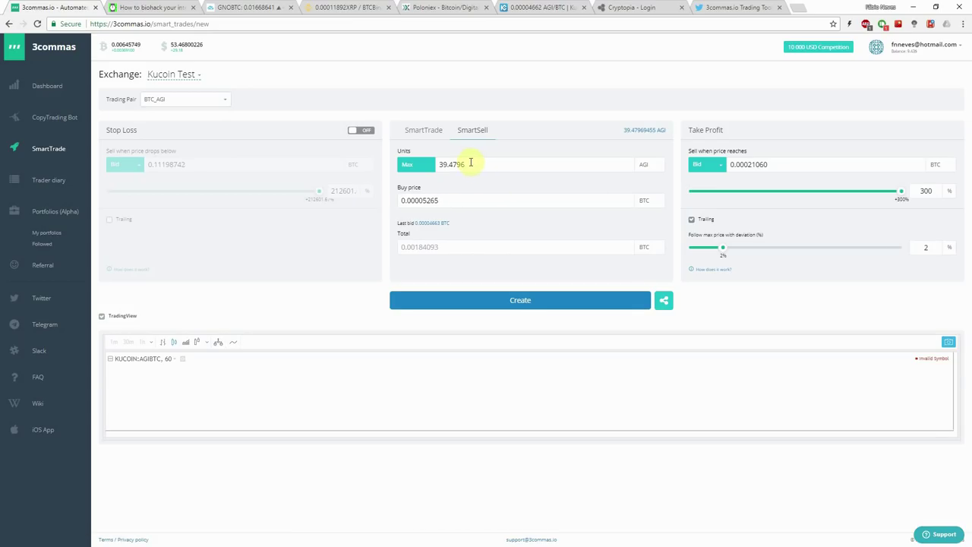
{"action": "left_click", "coordinate": [410, 169]}
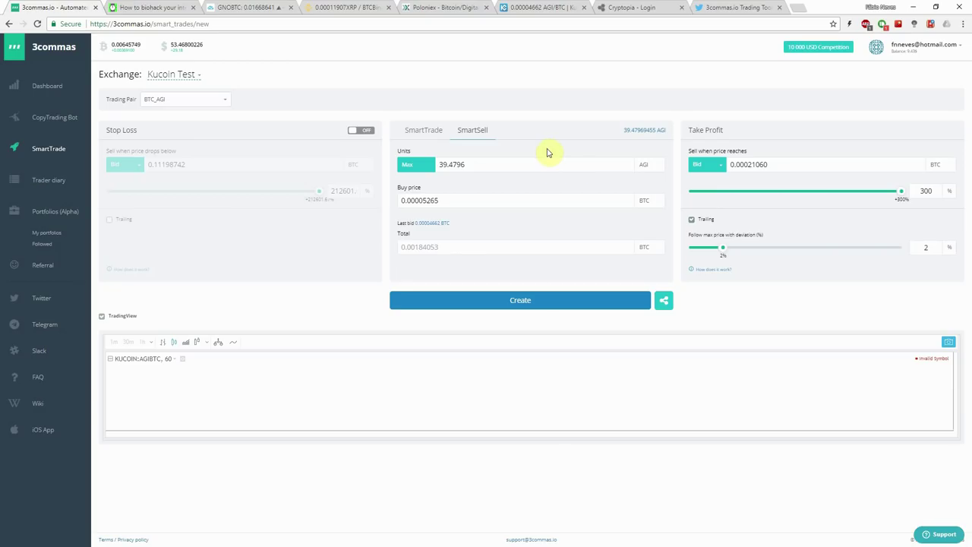
Turn on stop loss and slide it down to about -26% (0.00003896 BTC).
{"action": "left_click", "coordinate": [362, 132]}
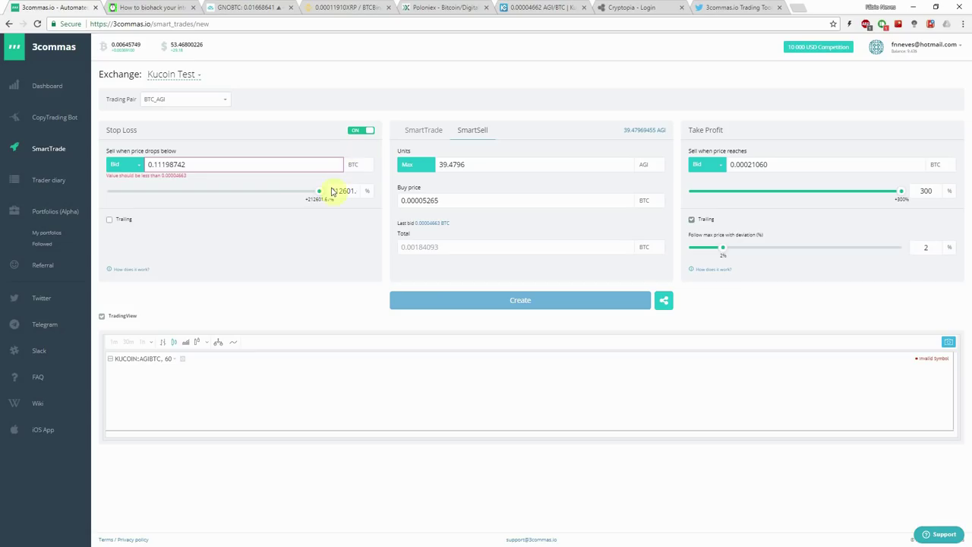
{"action": "left_click_drag", "start_coordinate": [319, 191], "coordinate": [307, 191]}
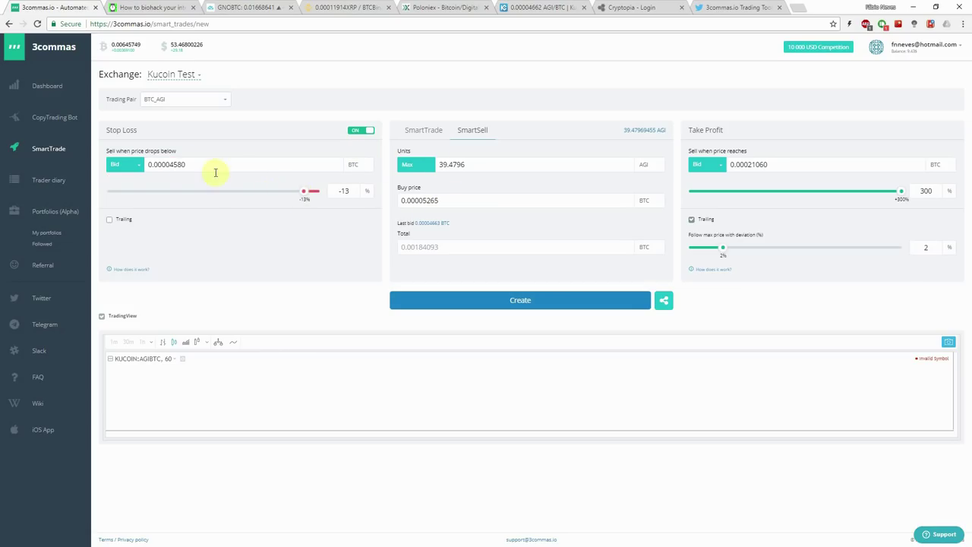
{"action": "left_click", "coordinate": [288, 195]}
{"action": "left_click_drag", "start_coordinate": [288, 195], "coordinate": [235, 193]}
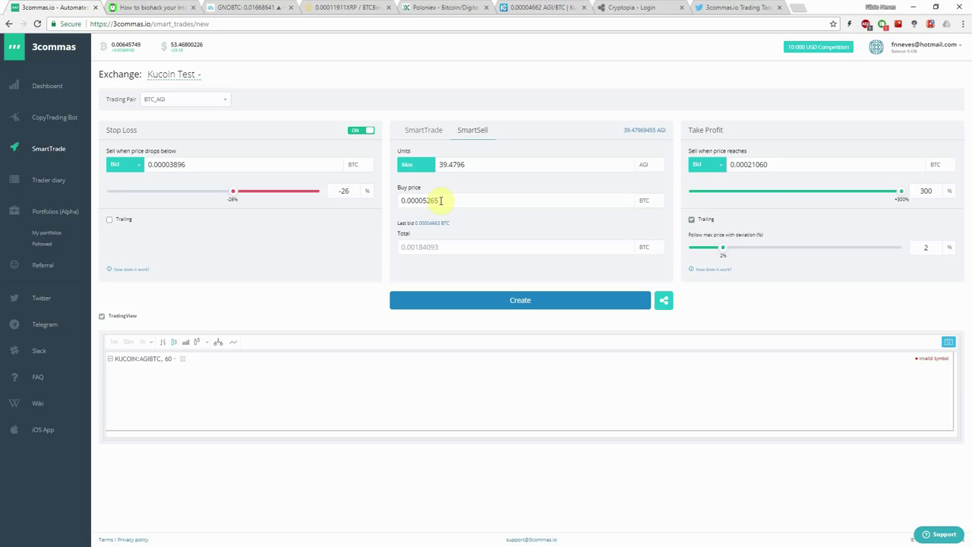
Set the take profit price to 0.00005185 BTC.
{"action": "left_click", "coordinate": [723, 191]}
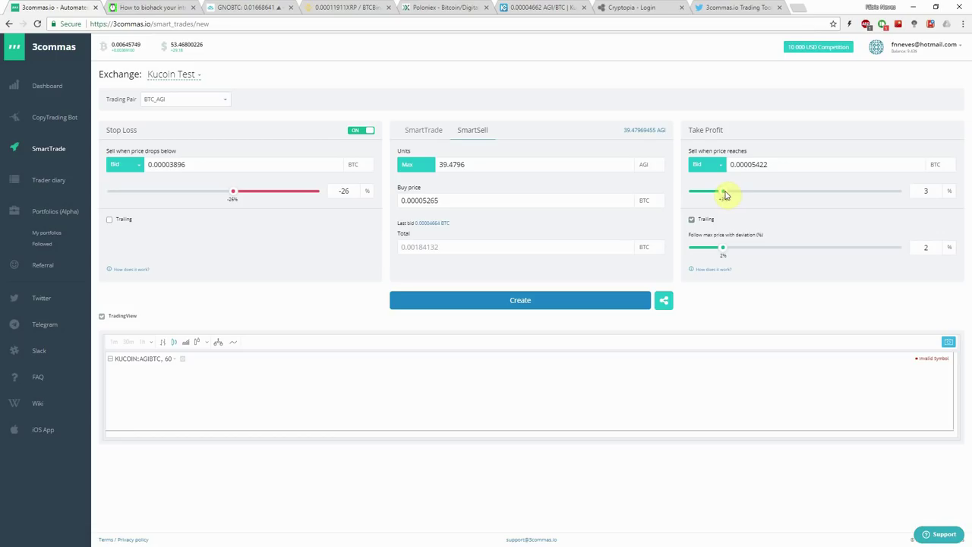
{"action": "left_click_drag", "start_coordinate": [723, 193], "coordinate": [727, 197]}
{"action": "left_click", "coordinate": [763, 165]}
{"action": "left_click_drag", "start_coordinate": [758, 164], "coordinate": [778, 166]}
{"action": "left_click", "coordinate": [782, 176]}
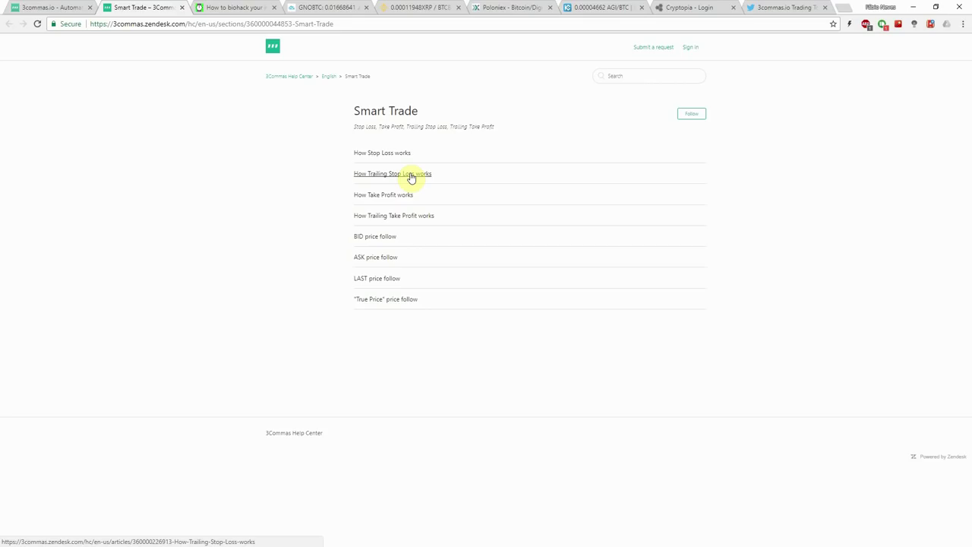
Open the 'How Trailing Stop Loss works' article and read through its ETH price example.
{"action": "left_click", "coordinate": [410, 174]}
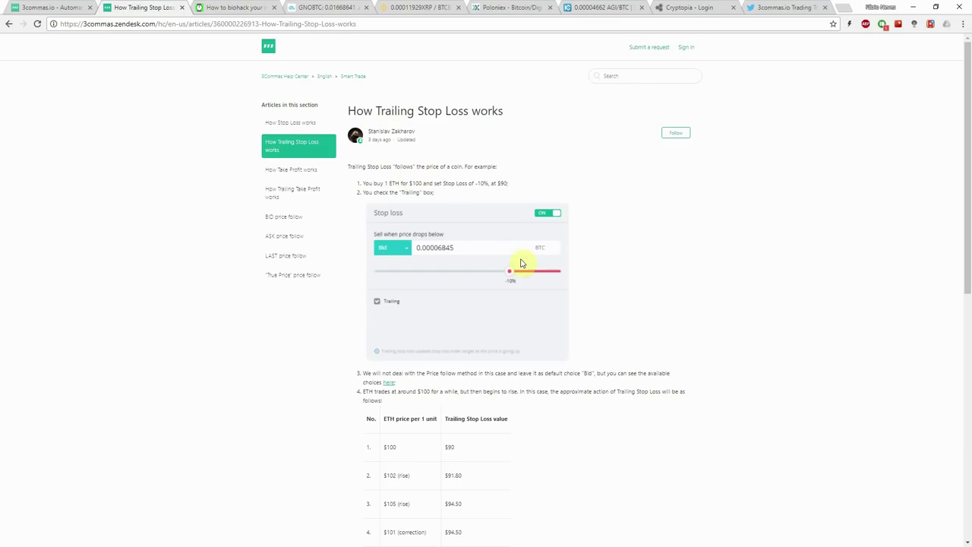
{"action": "left_click_drag", "start_coordinate": [375, 166], "coordinate": [490, 196]}
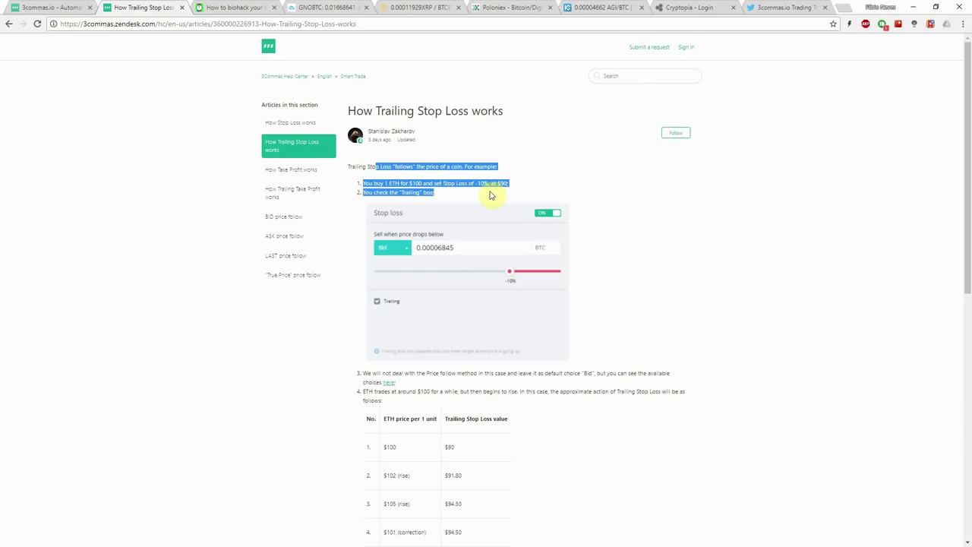
{"action": "left_click", "coordinate": [490, 194]}
{"action": "scroll", "coordinate": [486, 223], "scroll_direction": "down", "scroll_amount": 3}
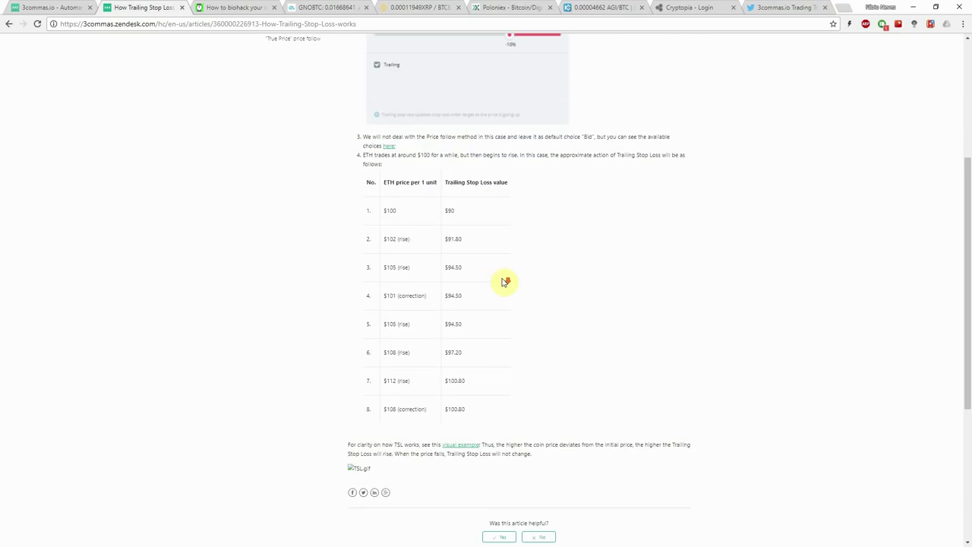
{"action": "scroll", "coordinate": [502, 283], "scroll_direction": "down", "scroll_amount": 2}
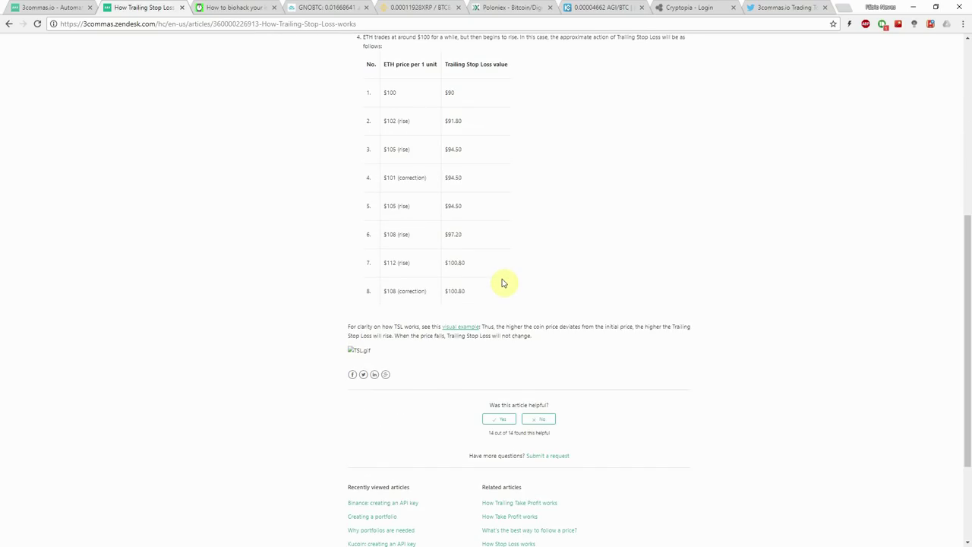
{"action": "scroll", "coordinate": [504, 276], "scroll_direction": "up", "scroll_amount": 5}
{"action": "scroll", "coordinate": [476, 288], "scroll_direction": "down", "scroll_amount": 2}
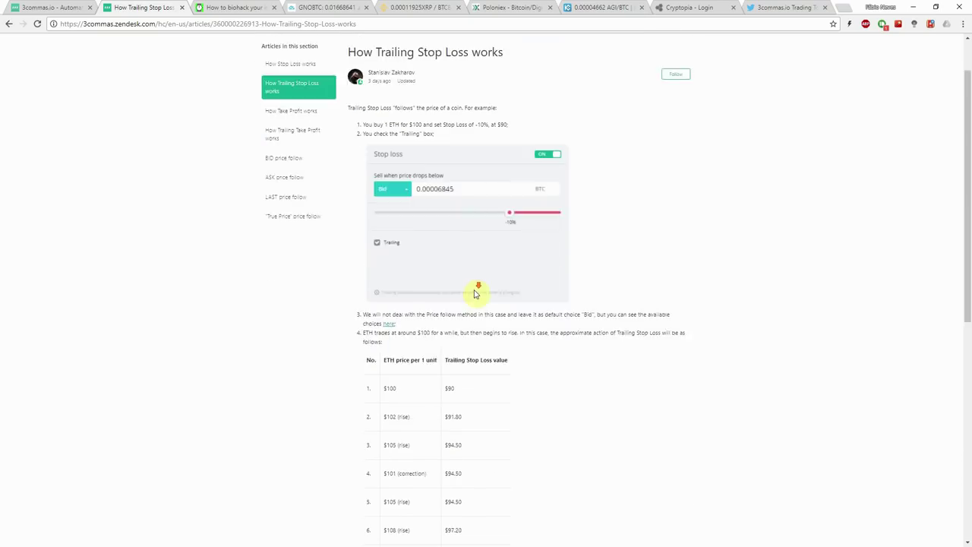
{"action": "scroll", "coordinate": [432, 328], "scroll_direction": "down", "scroll_amount": 5}
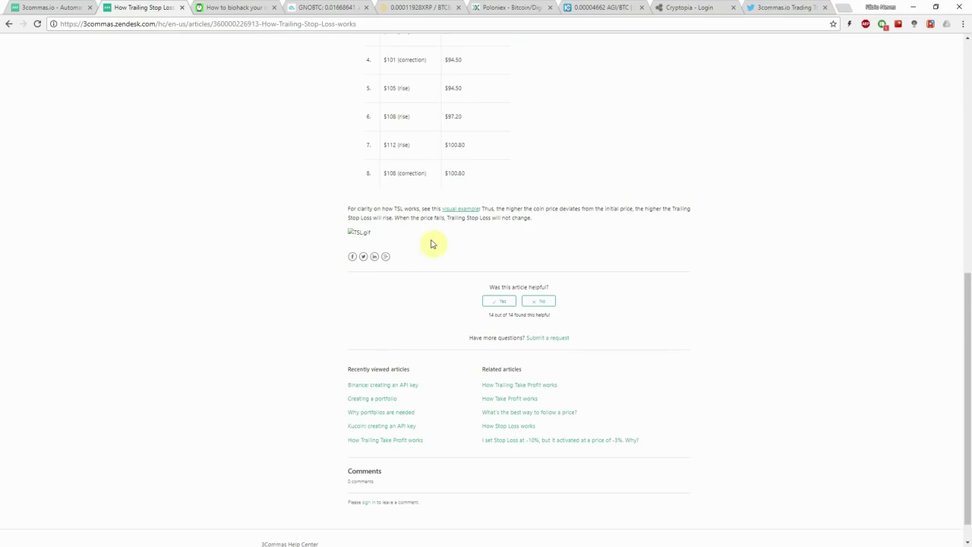
Open the article's visual example, the 'tsl' trailing stop loss chart on Gifyu.
{"action": "left_click", "coordinate": [457, 209]}
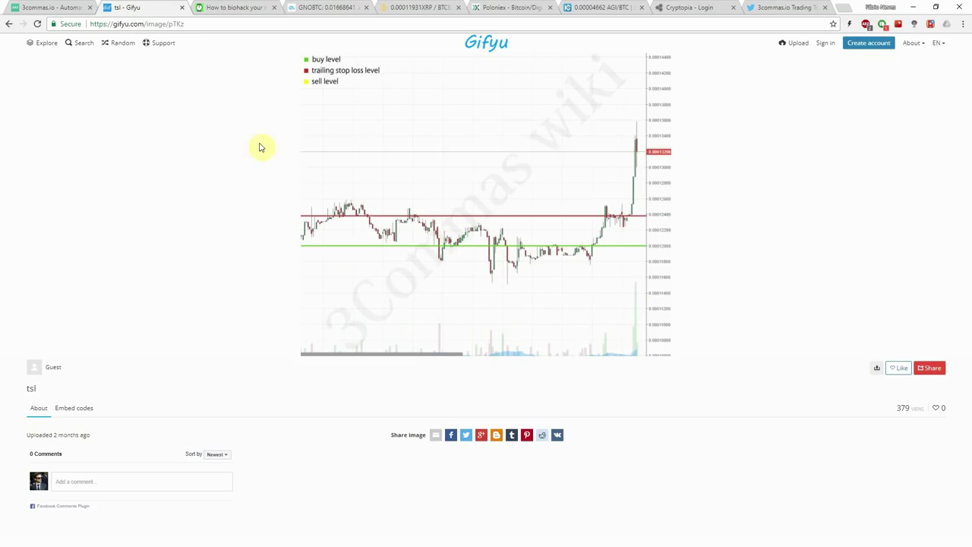
Close the Gifyu tab, back on the SmartSell form, and toggle the TradingView chart off and on.
{"action": "left_click", "coordinate": [53, 8]}
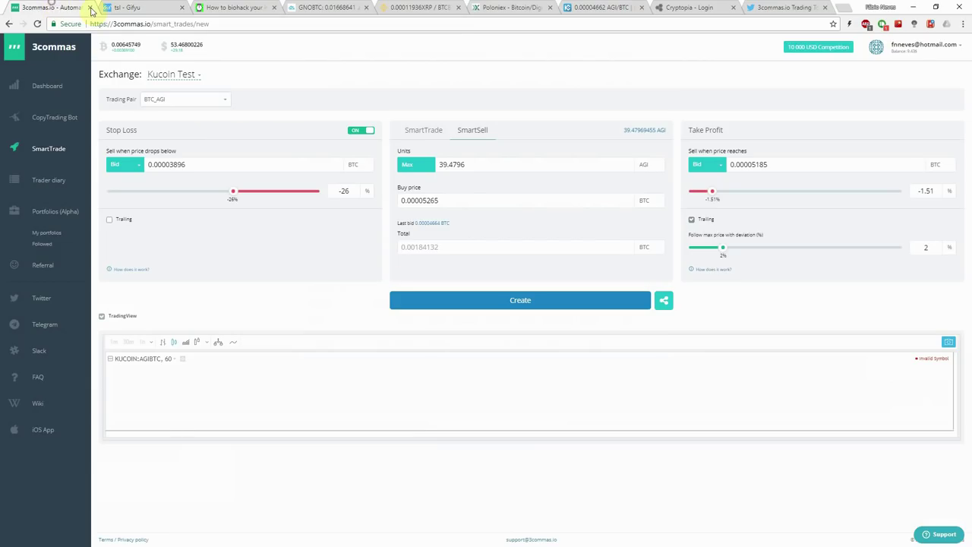
{"action": "left_click", "coordinate": [181, 7]}
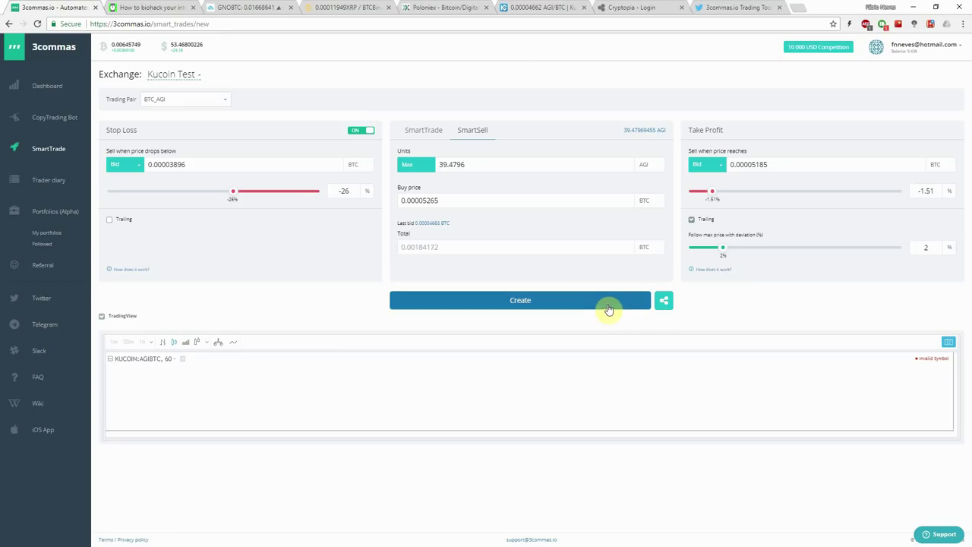
{"action": "left_click", "coordinate": [128, 324]}
{"action": "left_click", "coordinate": [129, 324]}
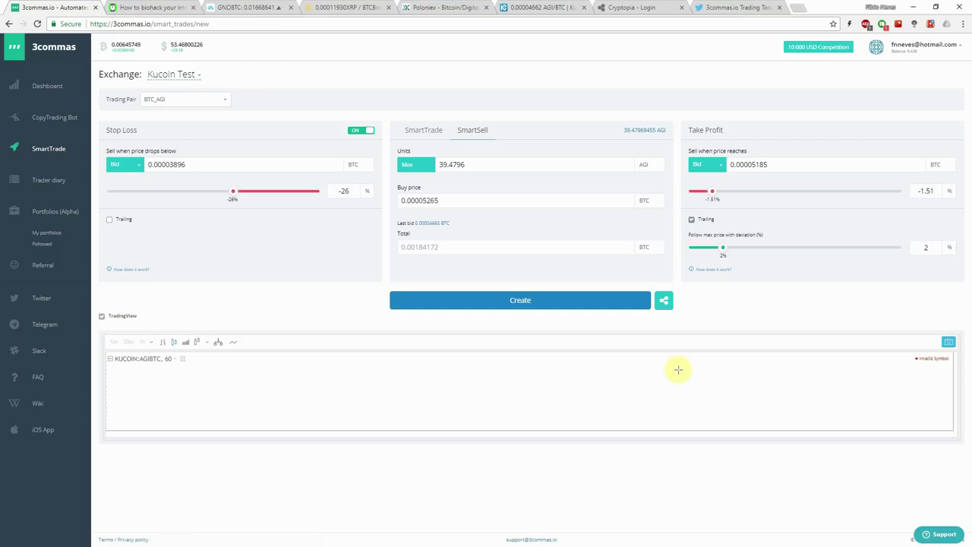
Create and confirm the SmartSell of 39.4796 AGI on BTC_AGI, dismissing the success message.
{"action": "left_click", "coordinate": [583, 303]}
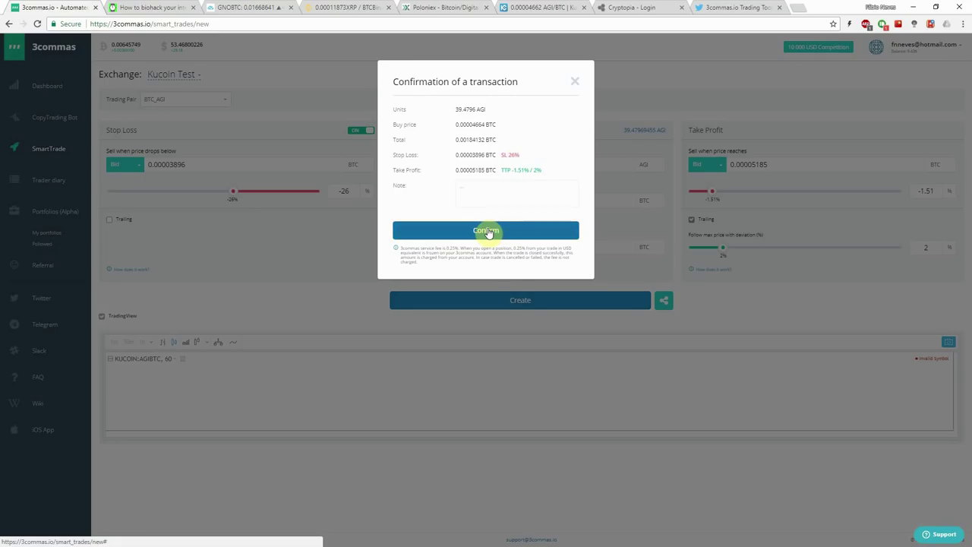
{"action": "left_click", "coordinate": [488, 232]}
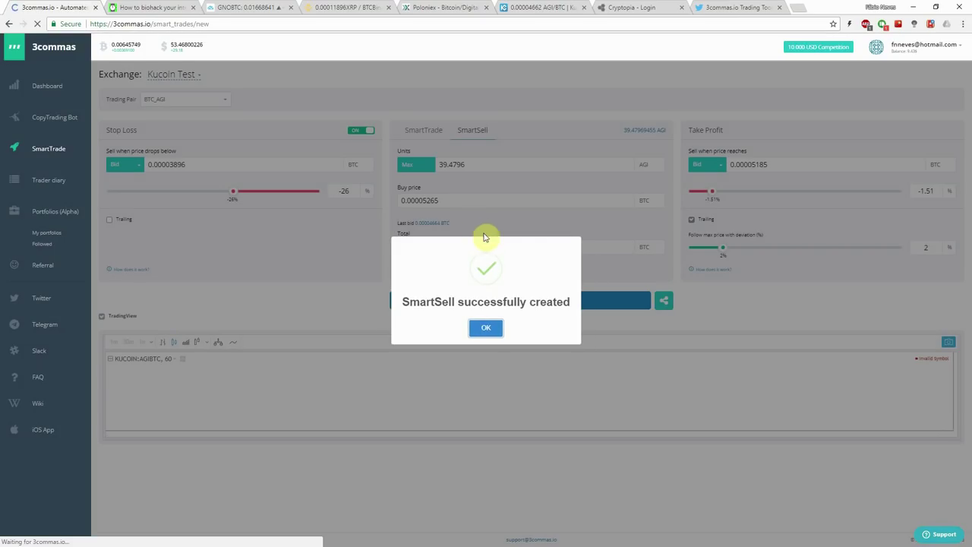
{"action": "left_click", "coordinate": [487, 328]}
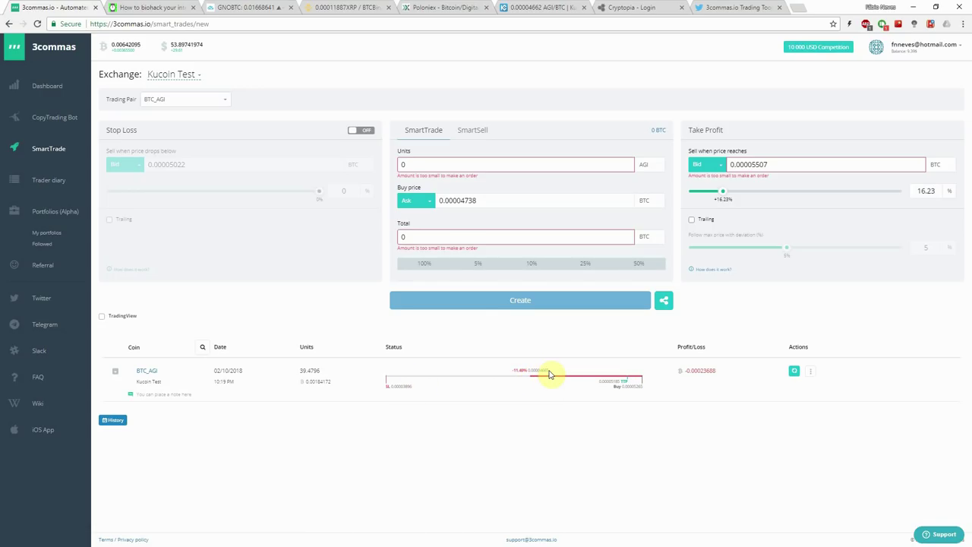
Open the BTC_AGI trade's actions menu offering panic sell, edit and cancel.
{"action": "triple_click", "coordinate": [548, 372]}
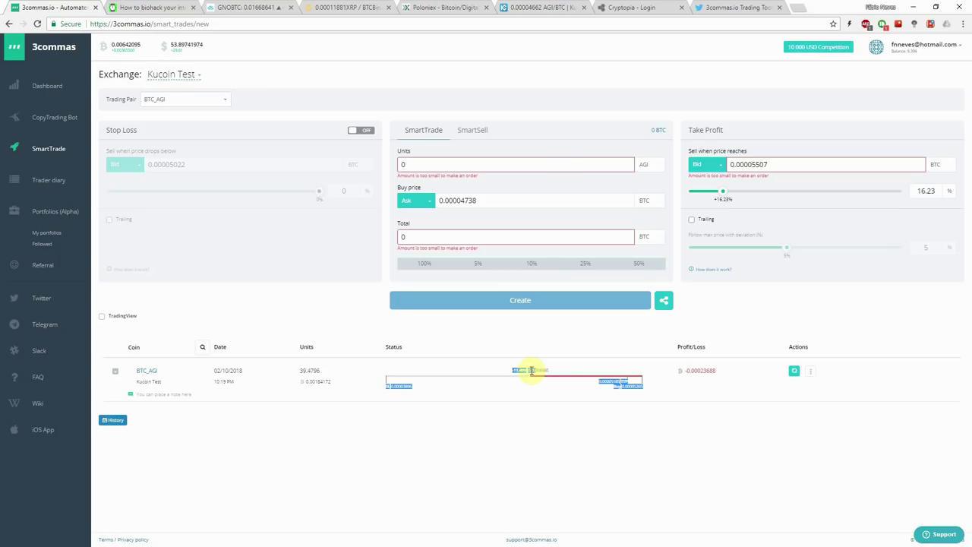
{"action": "left_click", "coordinate": [548, 370]}
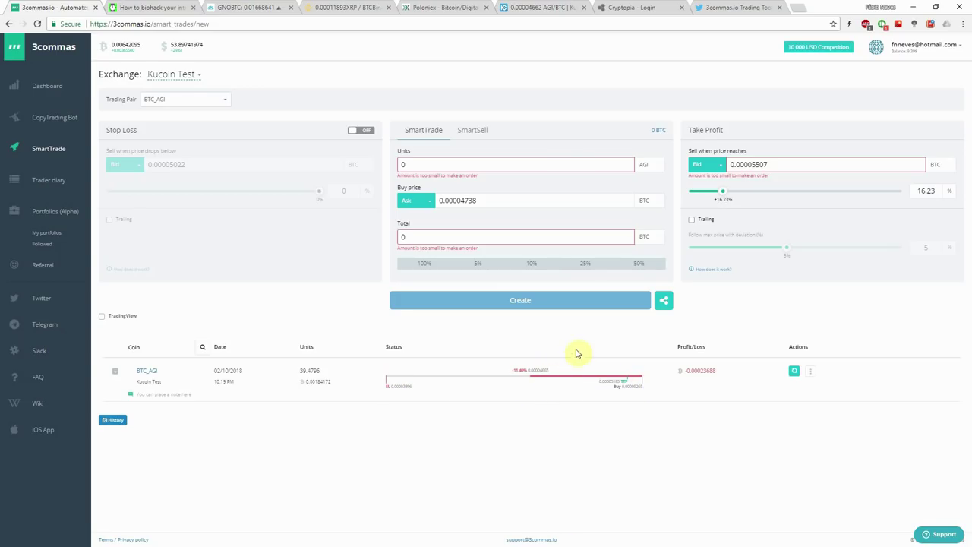
{"action": "left_click", "coordinate": [810, 372]}
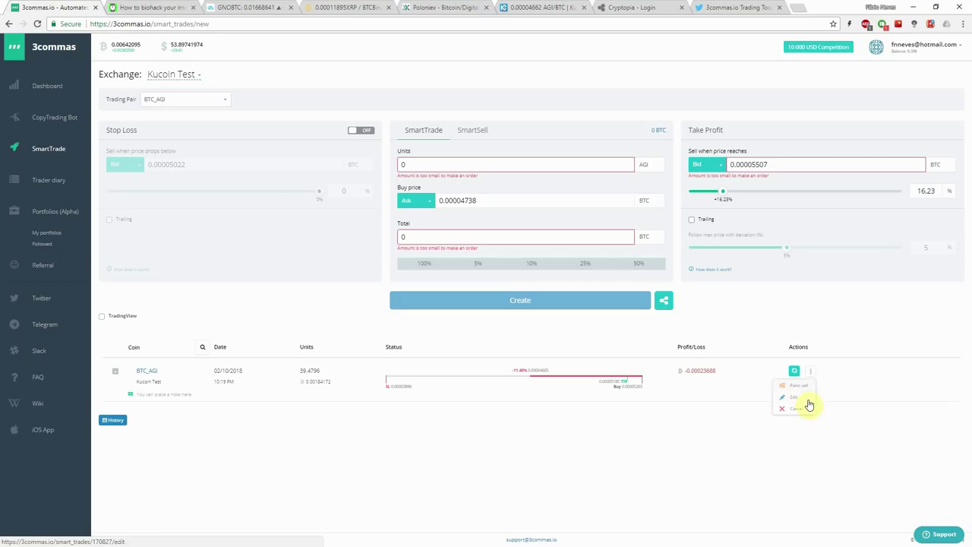
Edit the BTC_AGI SmartSell to use a 1% trailing take-profit deviation with stop loss off, and save.
{"action": "left_click", "coordinate": [800, 401]}
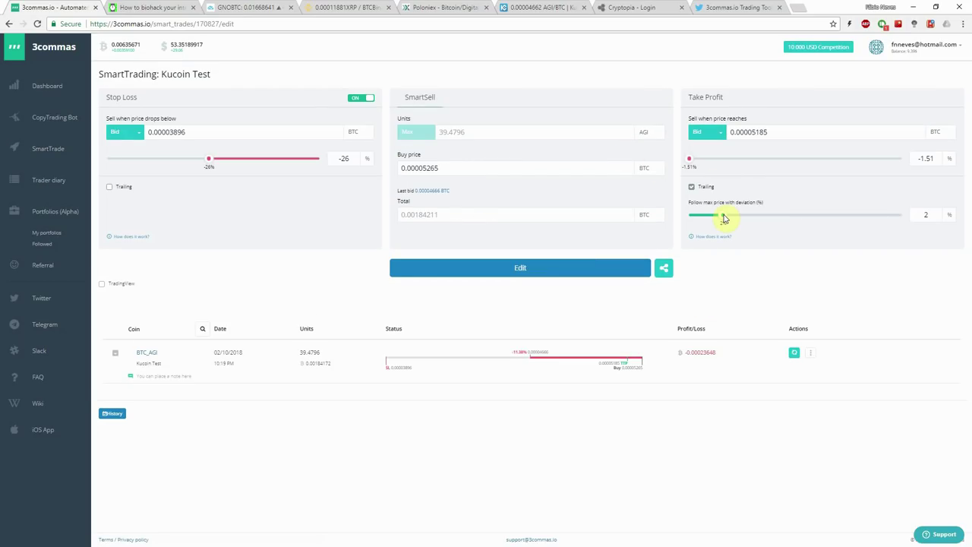
{"action": "mouse_move", "coordinate": [723, 218]}
{"action": "left_mouse_down"}
{"action": "mouse_move", "coordinate": [768, 221]}
{"action": "mouse_move", "coordinate": [720, 220]}
{"action": "left_mouse_up"}
{"action": "left_click", "coordinate": [360, 100]}
{"action": "left_click", "coordinate": [359, 100]}
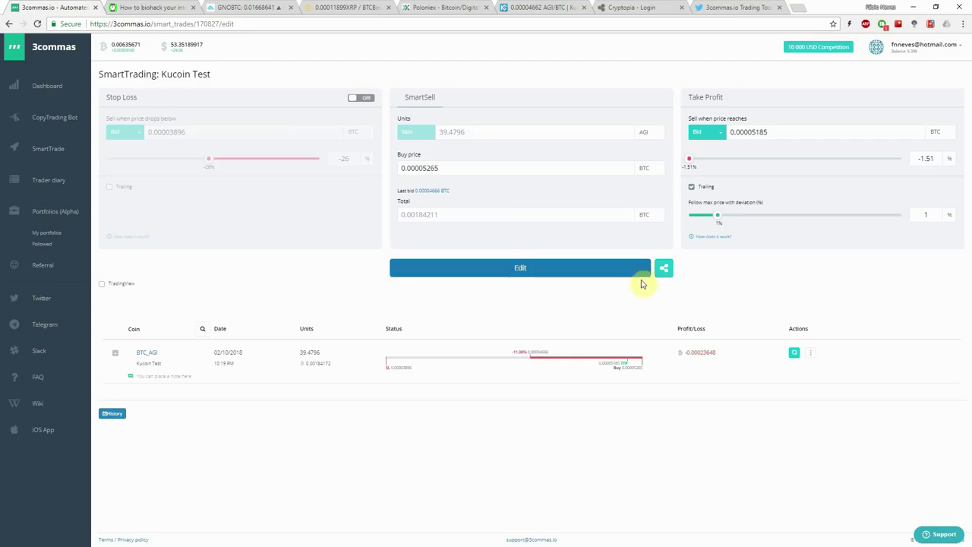
{"action": "left_click", "coordinate": [534, 270]}
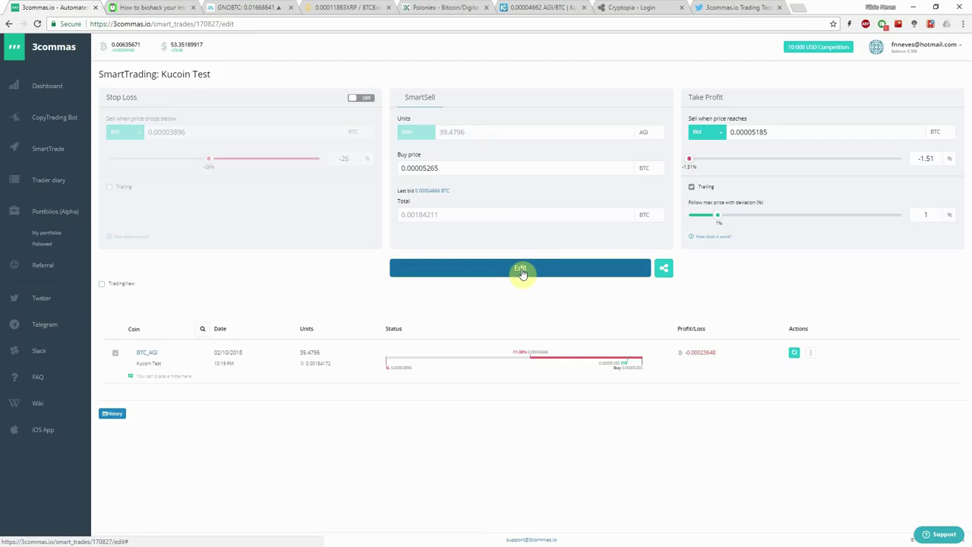
{"action": "left_click", "coordinate": [521, 270]}
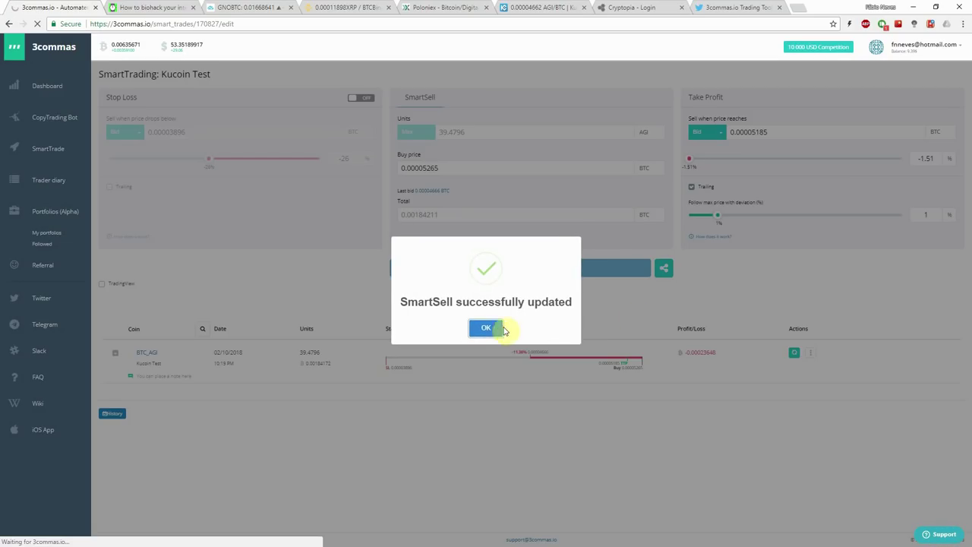
{"action": "left_click", "coordinate": [484, 329]}
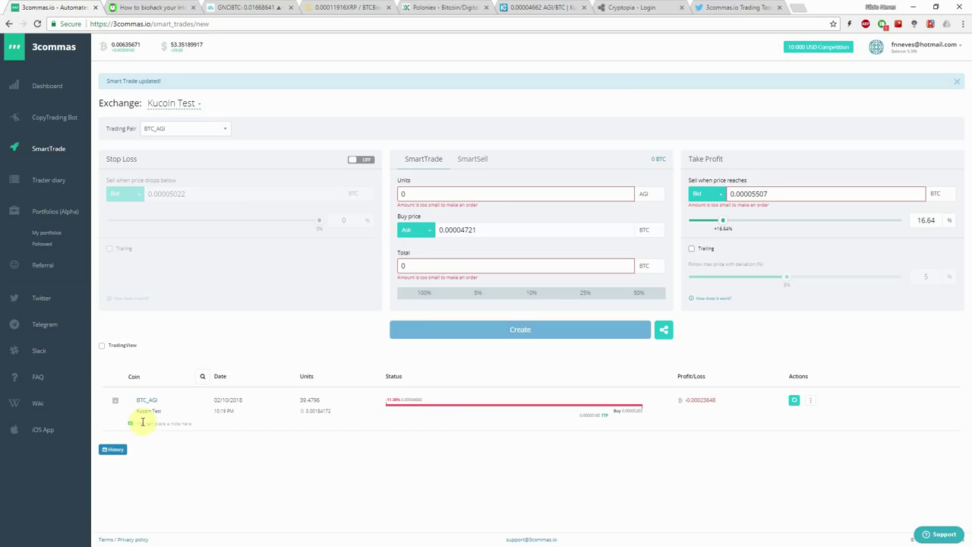
{"action": "left_click", "coordinate": [116, 404]}
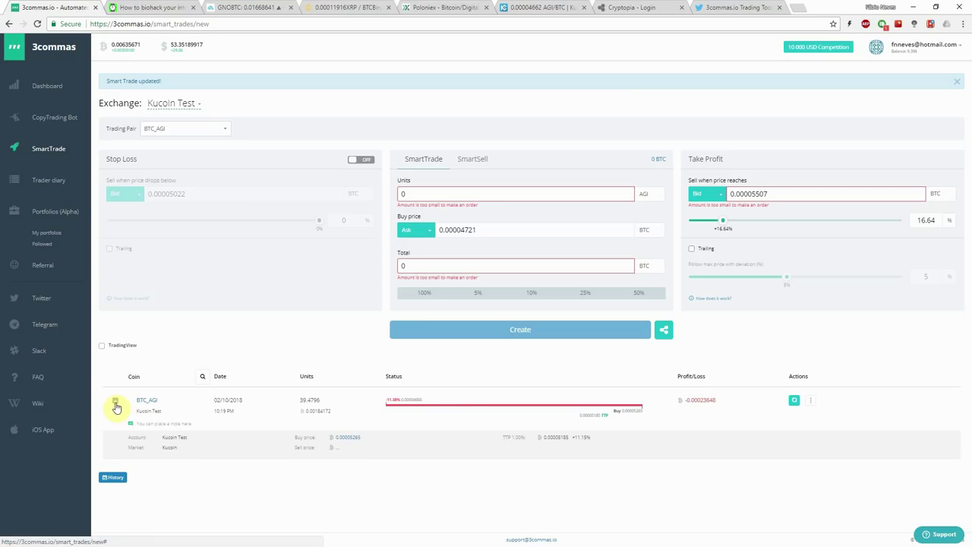
{"action": "left_click", "coordinate": [116, 404]}
{"action": "left_click", "coordinate": [115, 403]}
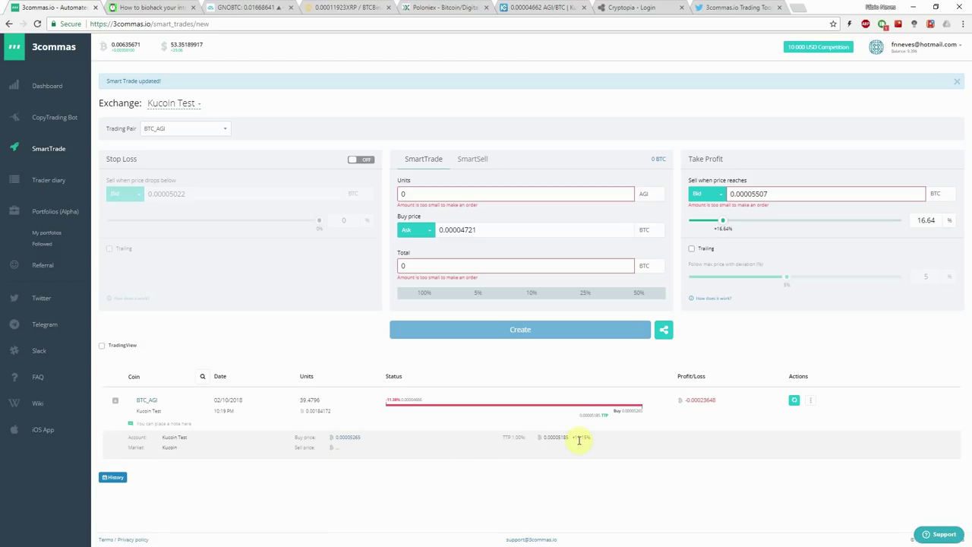
{"action": "left_click", "coordinate": [114, 405]}
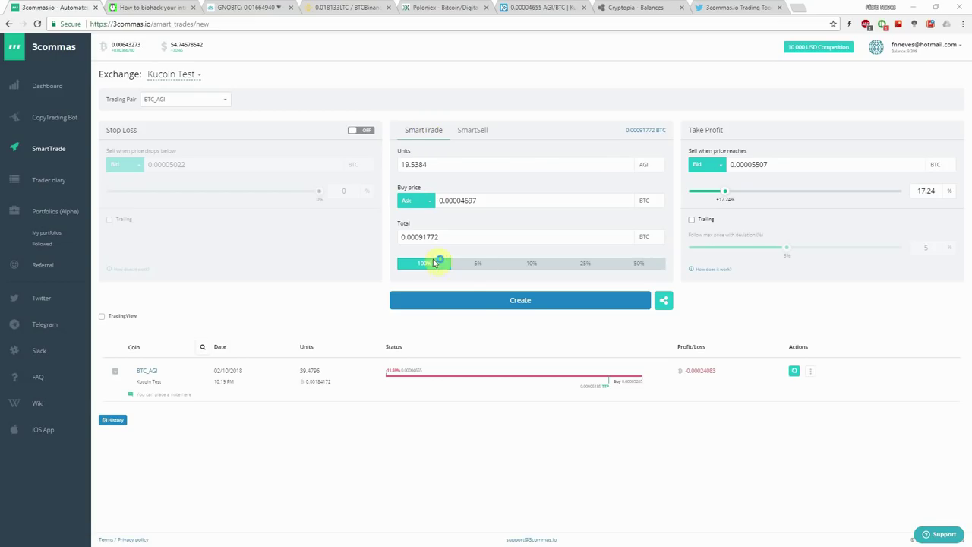
Size the BTC_AGI buy at 100% (19.5384 AGI, 0.00091772 BTC) and turn Stop Loss on.
{"action": "left_click_drag", "start_coordinate": [453, 264], "coordinate": [581, 262]}
{"action": "left_click", "coordinate": [428, 263]}
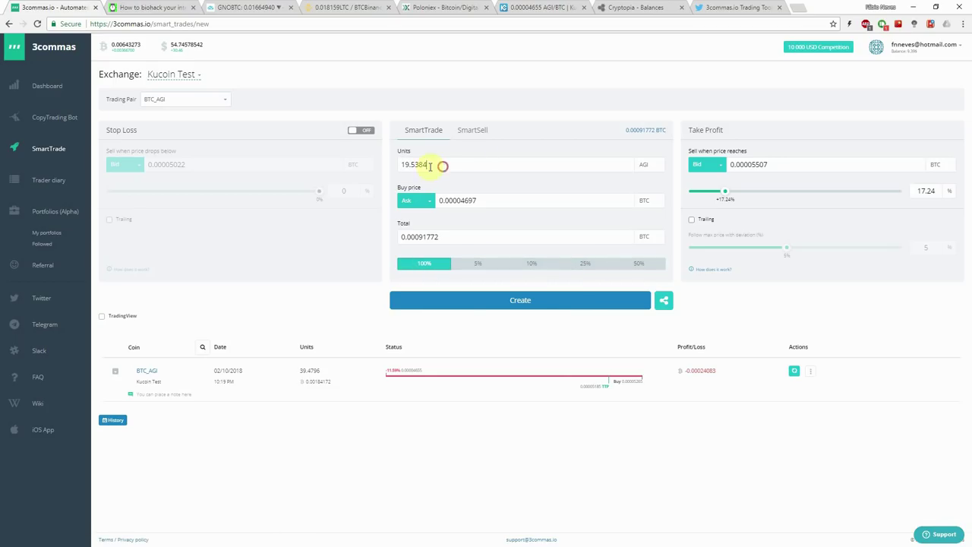
{"action": "left_click_drag", "start_coordinate": [441, 165], "coordinate": [391, 168]}
{"action": "type", "text": "19"}
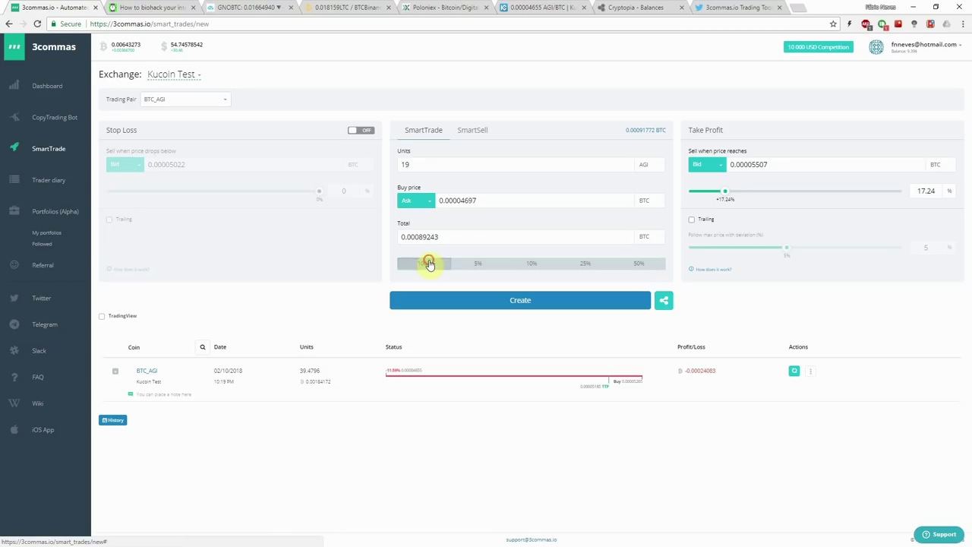
{"action": "left_click", "coordinate": [428, 263]}
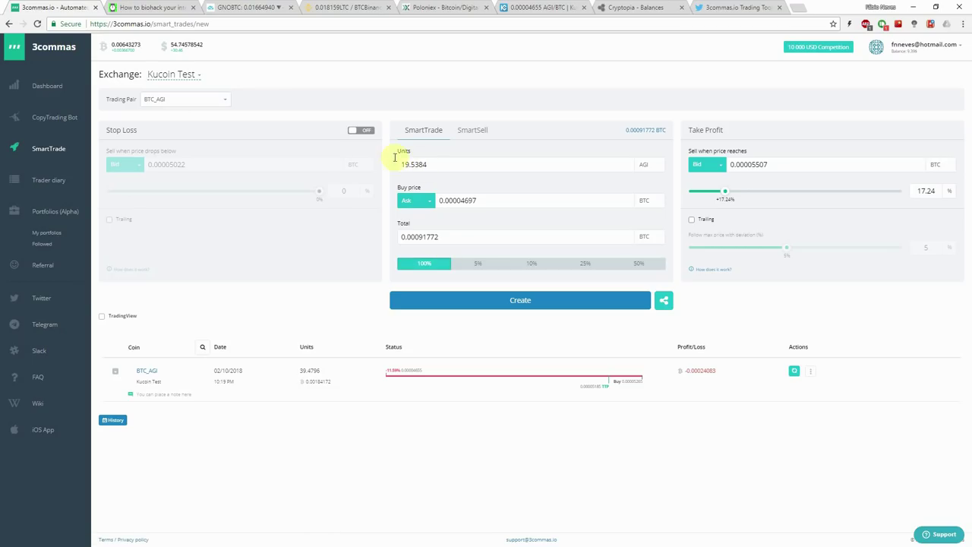
{"action": "left_click", "coordinate": [364, 134]}
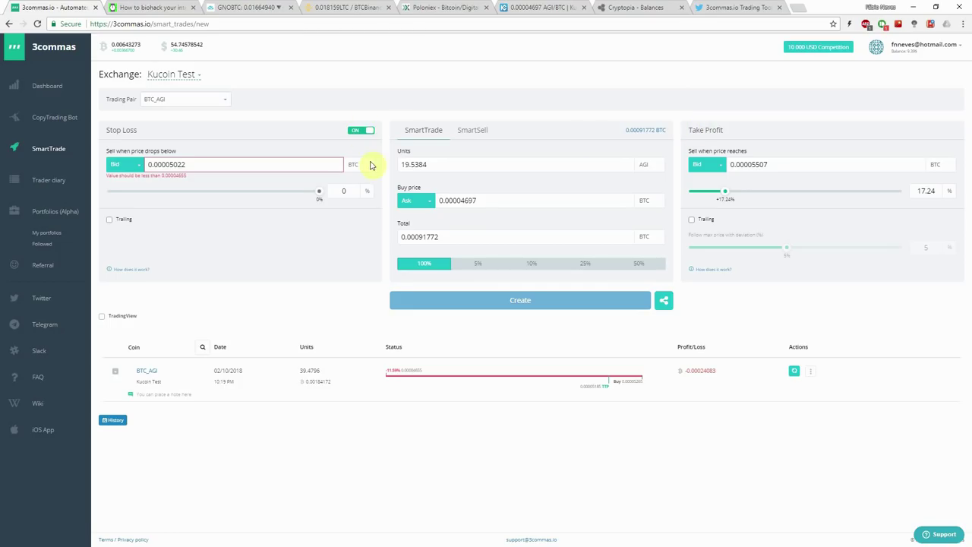
Set the buy price type to Custom with a price of 0.00003899 BTC.
{"action": "left_click_drag", "start_coordinate": [461, 200], "coordinate": [483, 200]}
{"action": "left_click", "coordinate": [416, 200]}
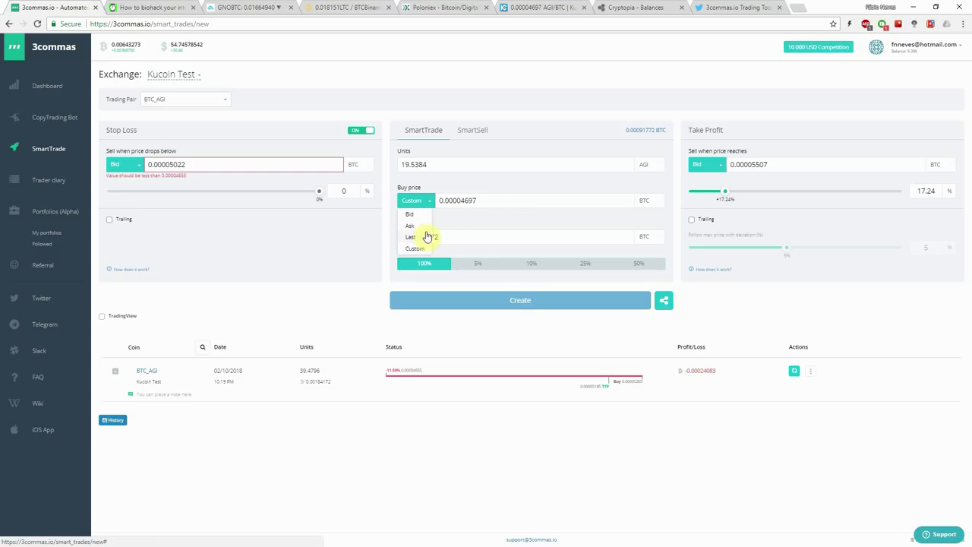
{"action": "left_click", "coordinate": [415, 250]}
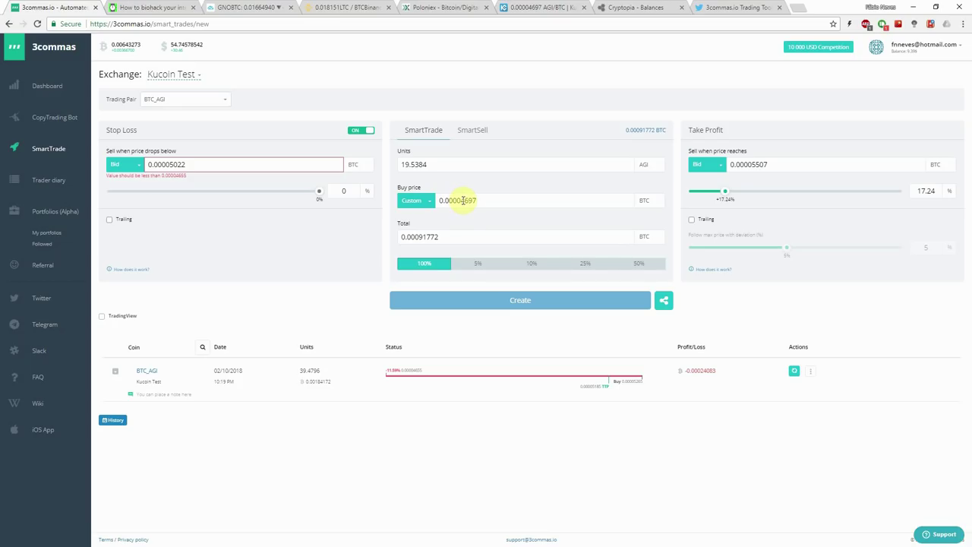
{"action": "left_click_drag", "start_coordinate": [463, 200], "coordinate": [486, 201]}
Size the buy at 100% (23.5373 AGI) and set the stop loss to -12% (0.00003431).
{"action": "left_click", "coordinate": [473, 223]}
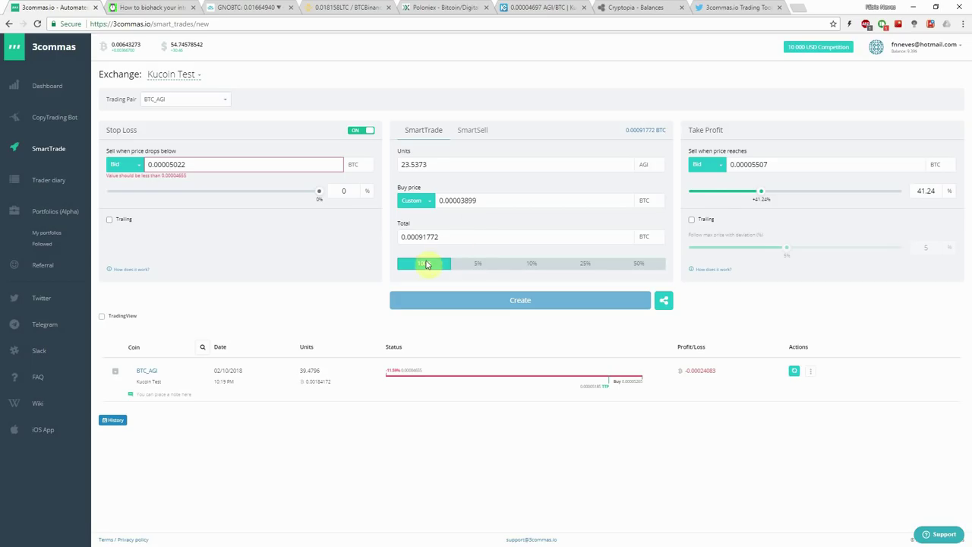
{"action": "left_click", "coordinate": [475, 265]}
{"action": "left_click", "coordinate": [428, 265]}
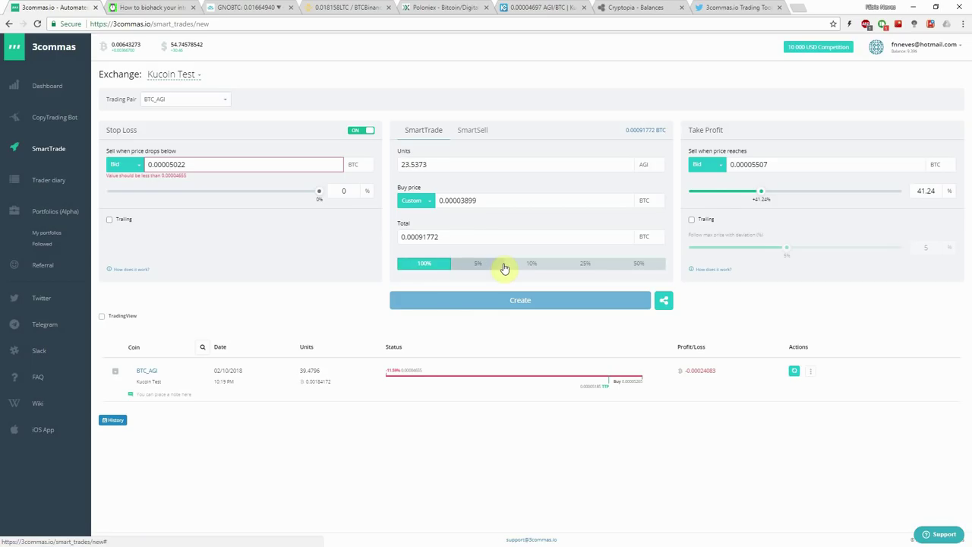
{"action": "left_click_drag", "start_coordinate": [434, 164], "coordinate": [397, 163]}
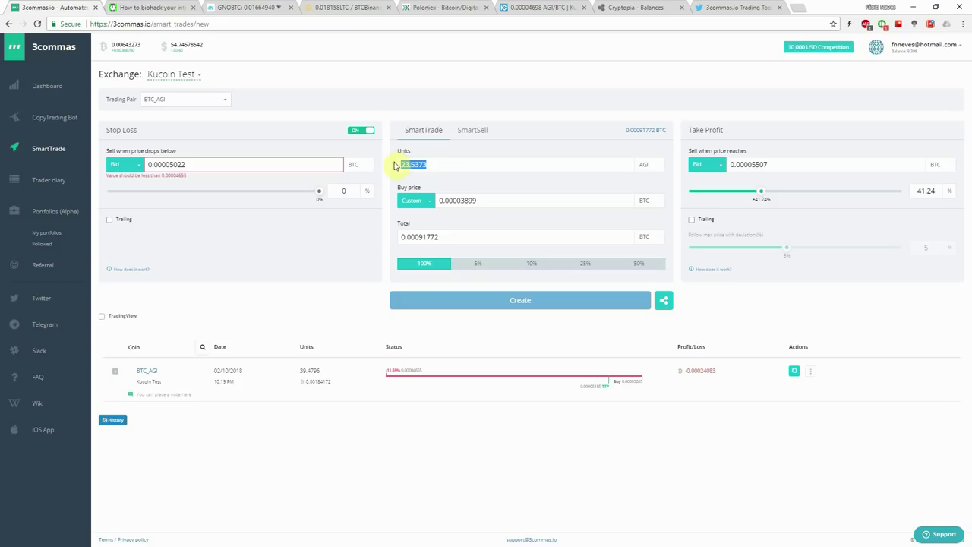
{"action": "left_click", "coordinate": [440, 178]}
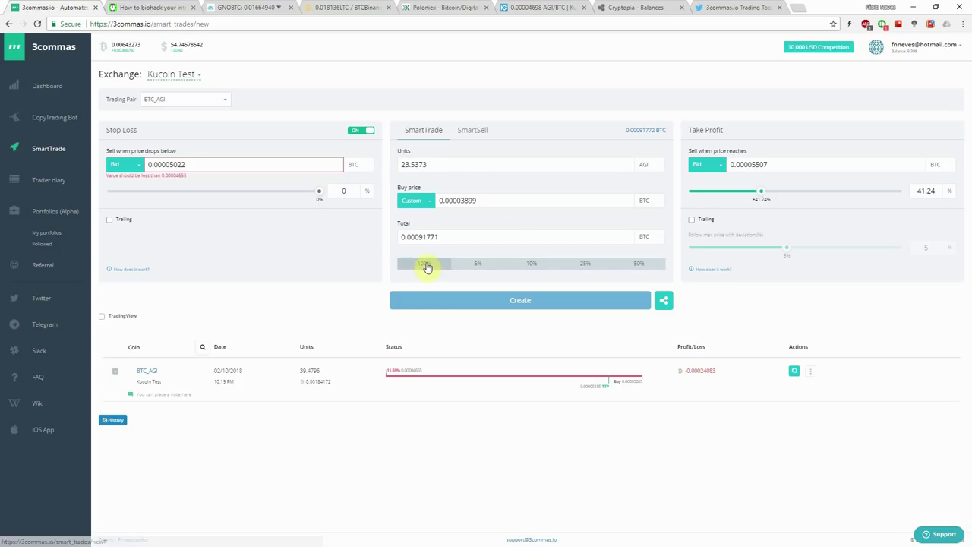
{"action": "left_click", "coordinate": [427, 264]}
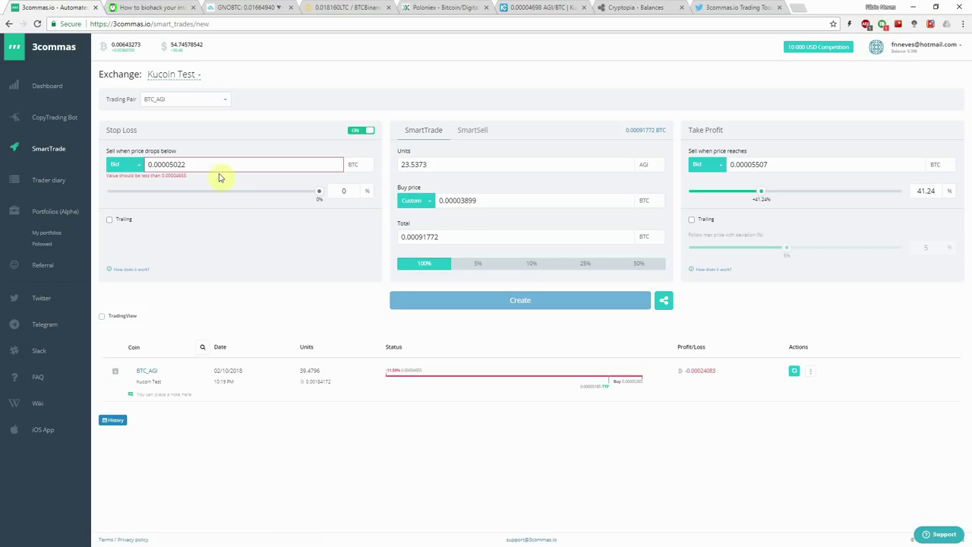
{"action": "left_click", "coordinate": [282, 191]}
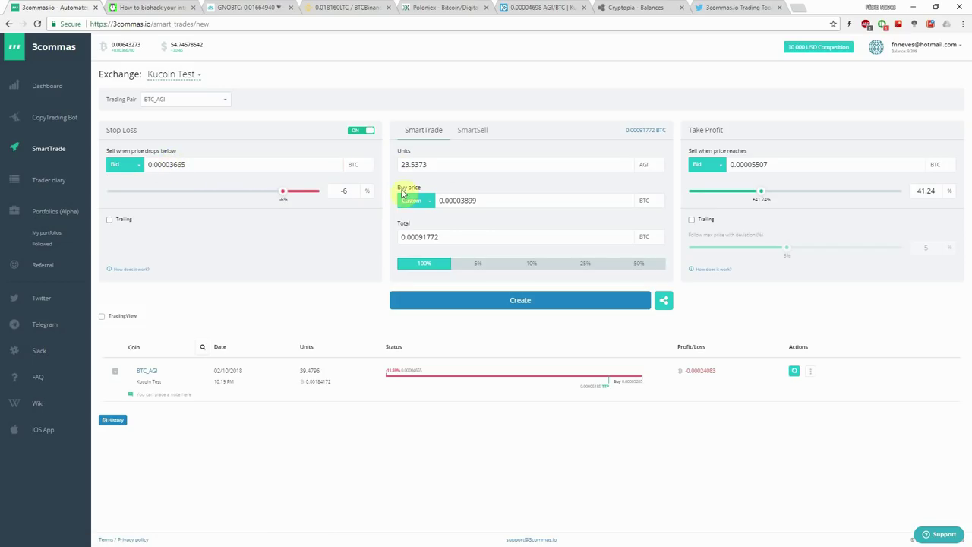
{"action": "left_click", "coordinate": [255, 194]}
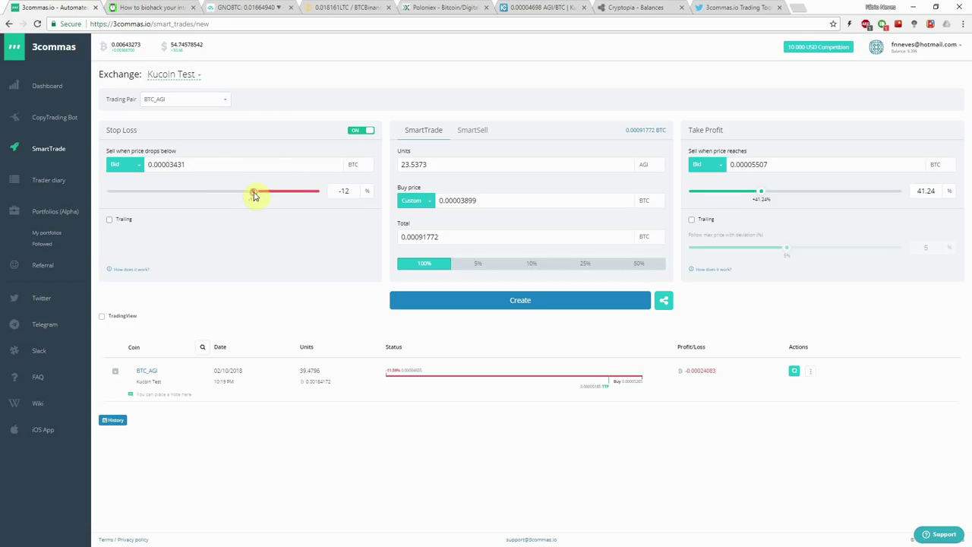
Set a trailing stop loss at -8% (0.00003587) and take profit at +28% (0.00004990) trailing 2%.
{"action": "left_click_drag", "start_coordinate": [259, 196], "coordinate": [280, 194]}
{"action": "left_click_drag", "start_coordinate": [278, 193], "coordinate": [272, 193]}
{"action": "mouse_move", "coordinate": [754, 191]}
{"action": "left_mouse_down"}
{"action": "mouse_move", "coordinate": [730, 195]}
{"action": "mouse_move", "coordinate": [763, 195]}
{"action": "left_mouse_up"}
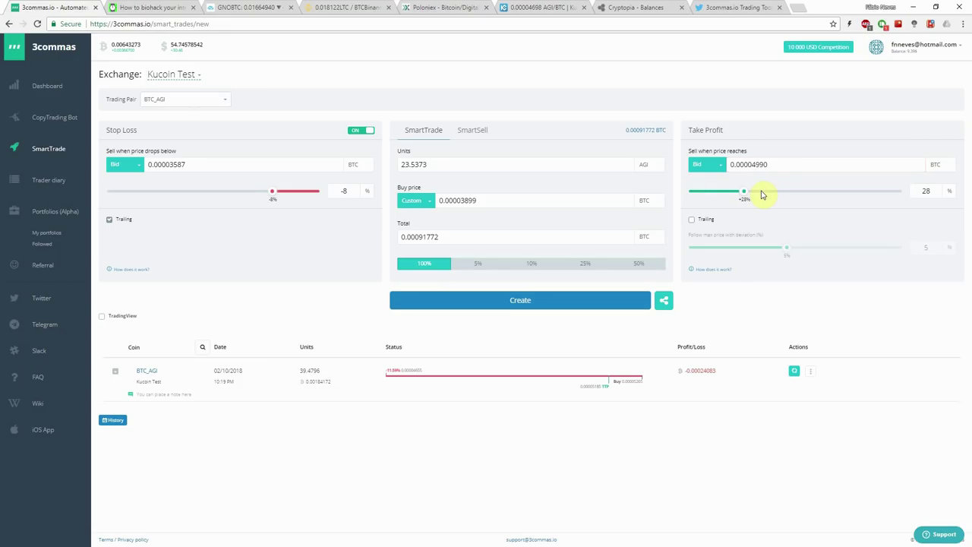
{"action": "left_click", "coordinate": [692, 222]}
{"action": "left_click", "coordinate": [727, 247]}
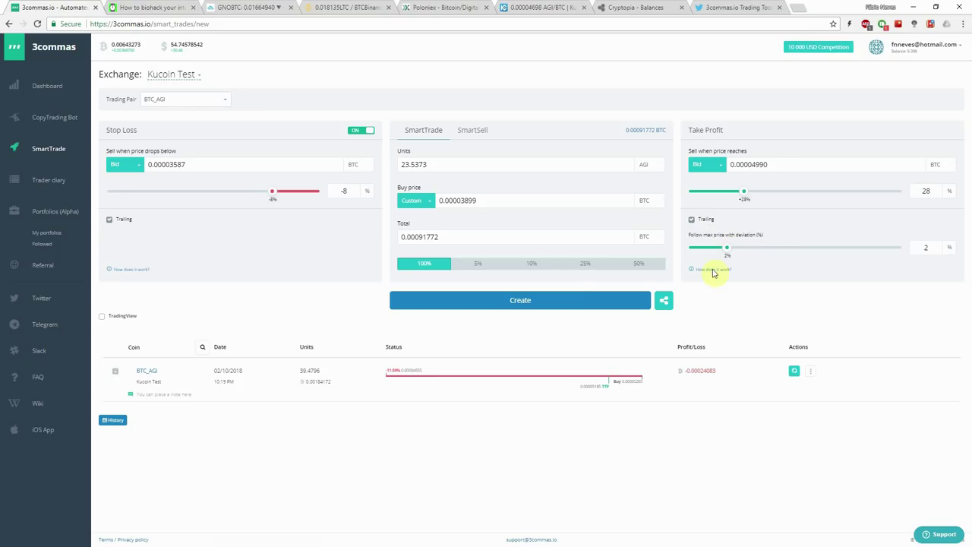
Create and confirm the BTC_AGI SmartTrade buy for 23.5373 AGI at 0.00003899 BTC.
{"action": "left_click", "coordinate": [506, 301]}
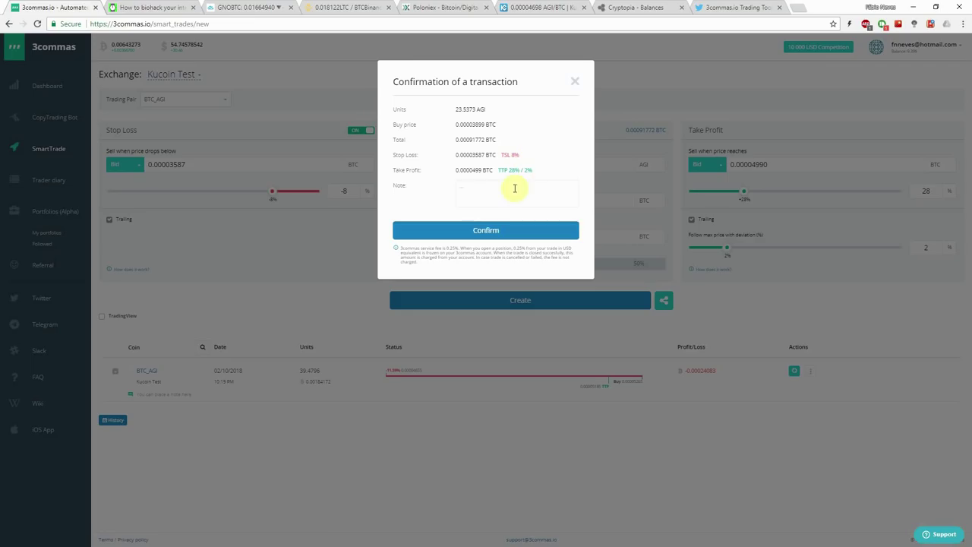
{"action": "left_click", "coordinate": [483, 232]}
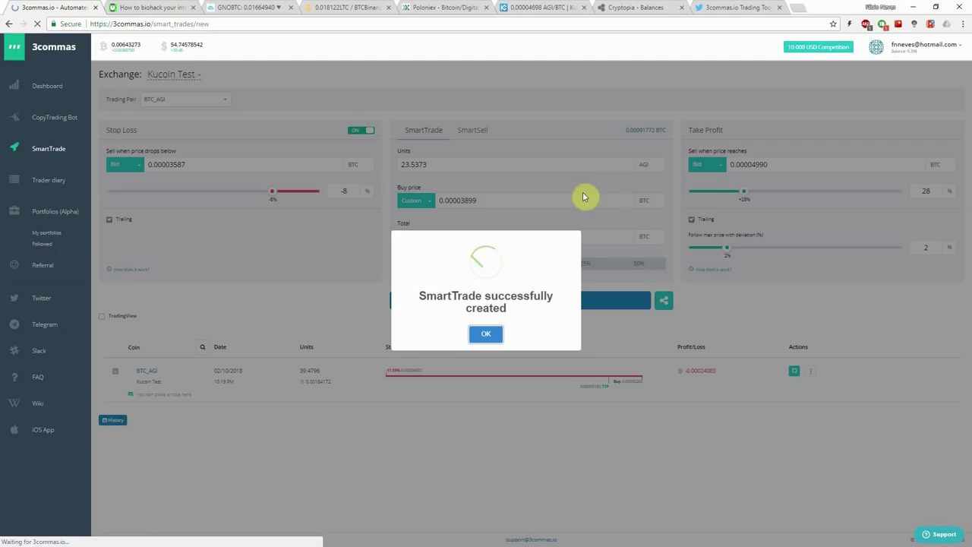
{"action": "left_click", "coordinate": [483, 335]}
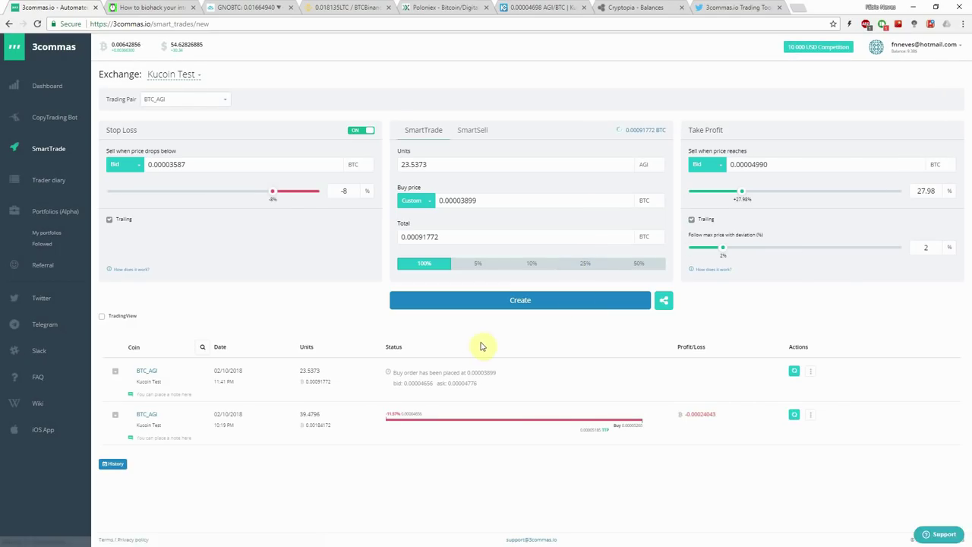
{"action": "left_click_drag", "start_coordinate": [393, 372], "coordinate": [491, 382]}
{"action": "left_click", "coordinate": [514, 379]}
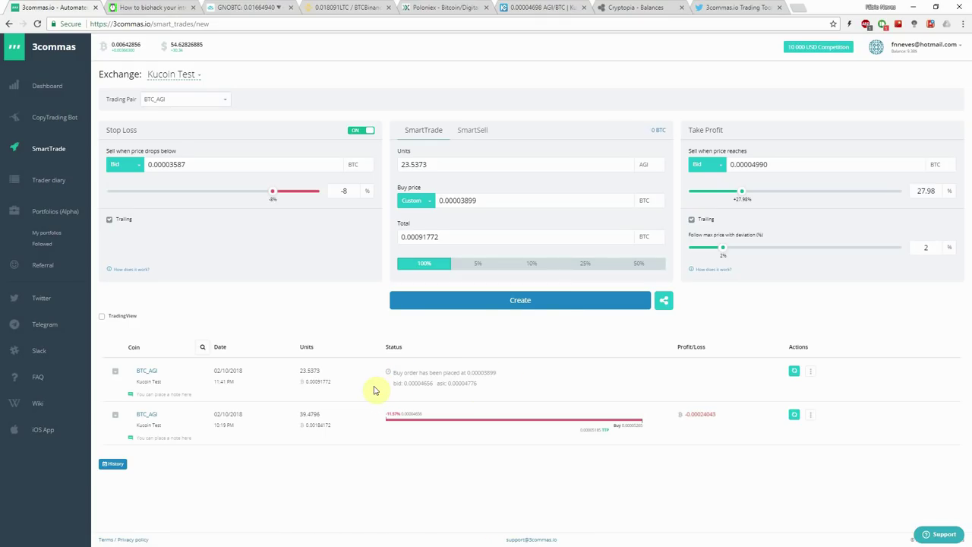
Show the SmartSell form (39.4796 AGI, stop loss -16.3%, take profit +11.38%) and open the account menu.
{"action": "left_click", "coordinate": [473, 132]}
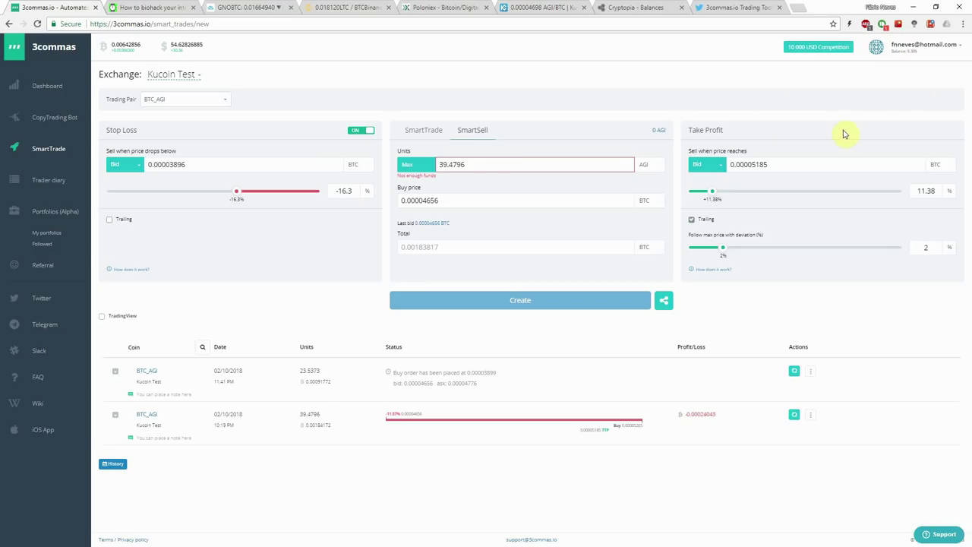
{"action": "left_click", "coordinate": [918, 49]}
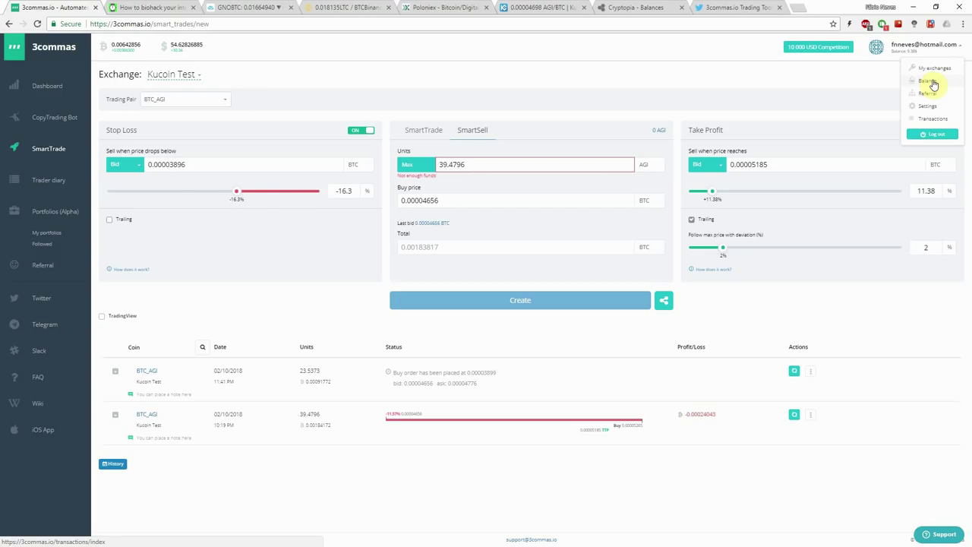
Go to the Balance page and request a 10$ top-up paid in LTC (0.06626125 LTC).
{"action": "left_click", "coordinate": [934, 82]}
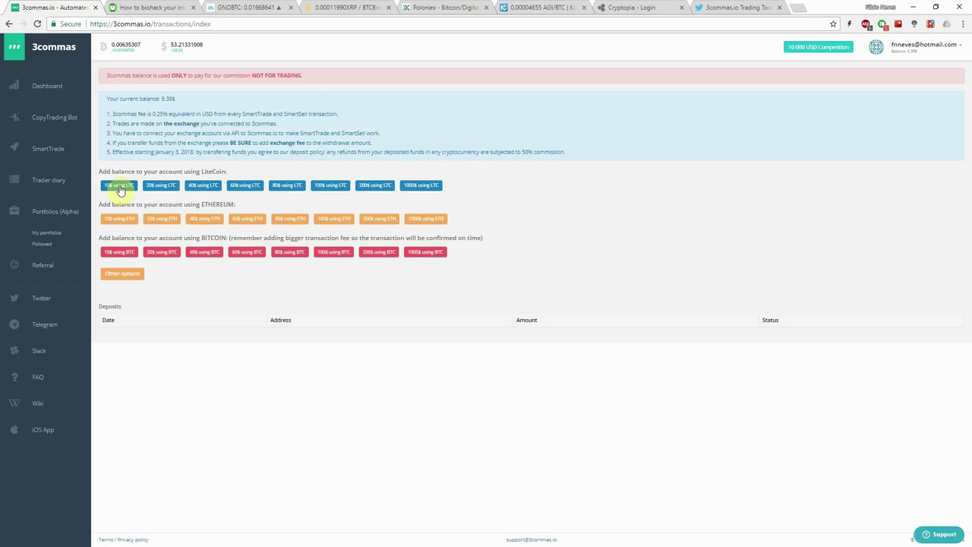
{"action": "left_click", "coordinate": [119, 187]}
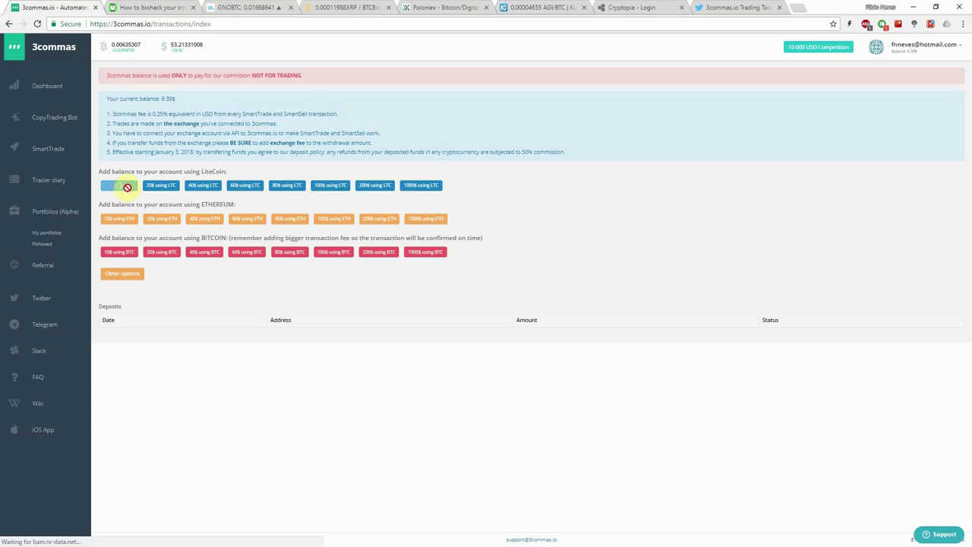